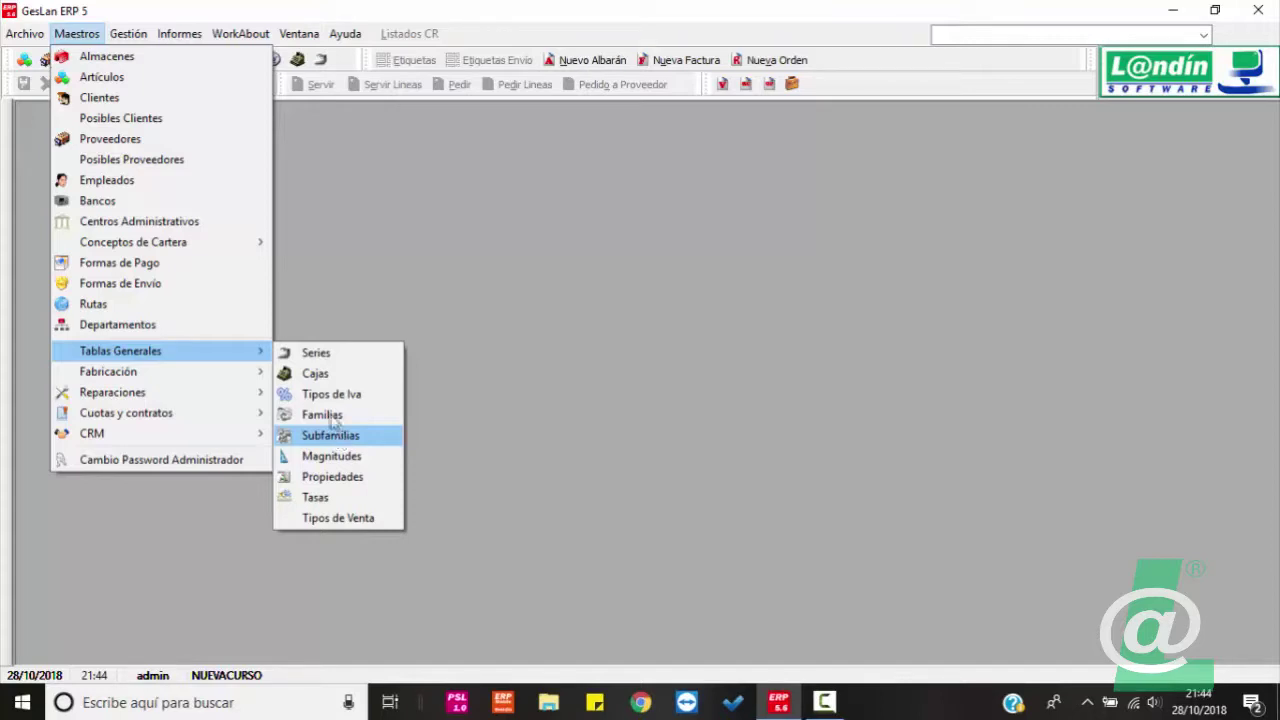
# Create a new article with code 1 in the Artículos master and name it EJEMPLO.
pyautogui.click(180, 80)
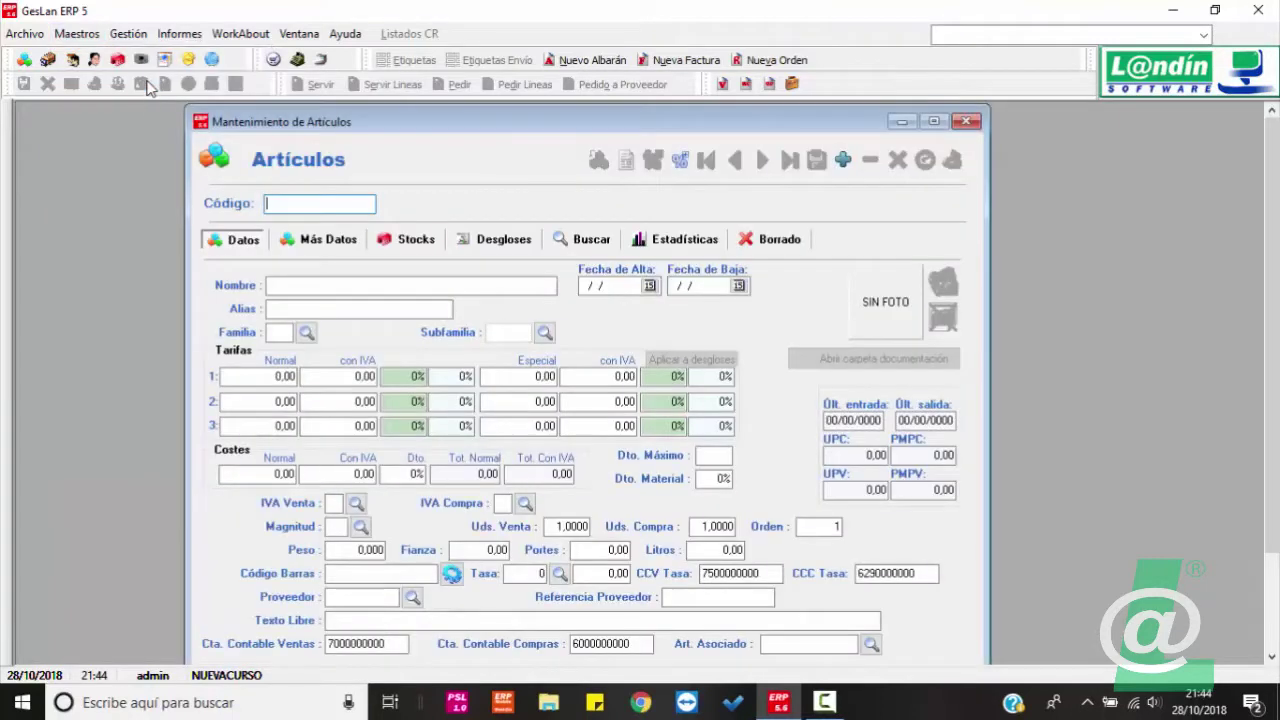
pyautogui.click(843, 160)
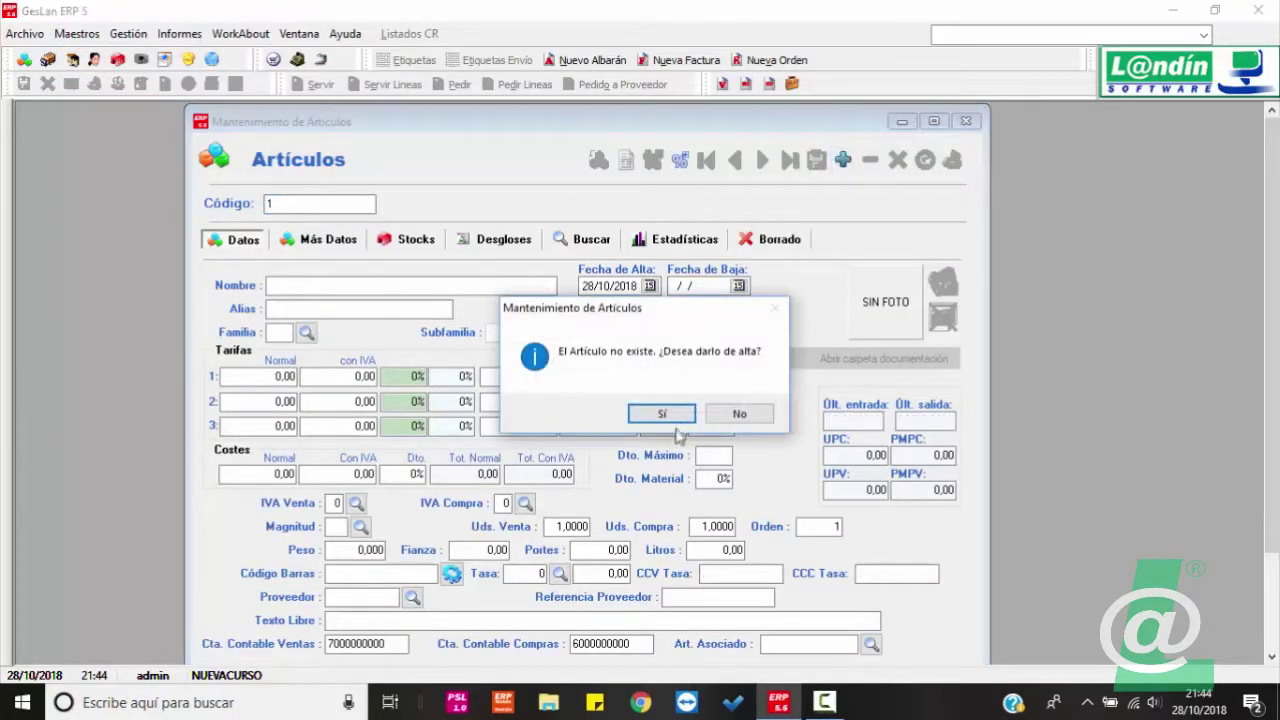
pyautogui.click(636, 412)
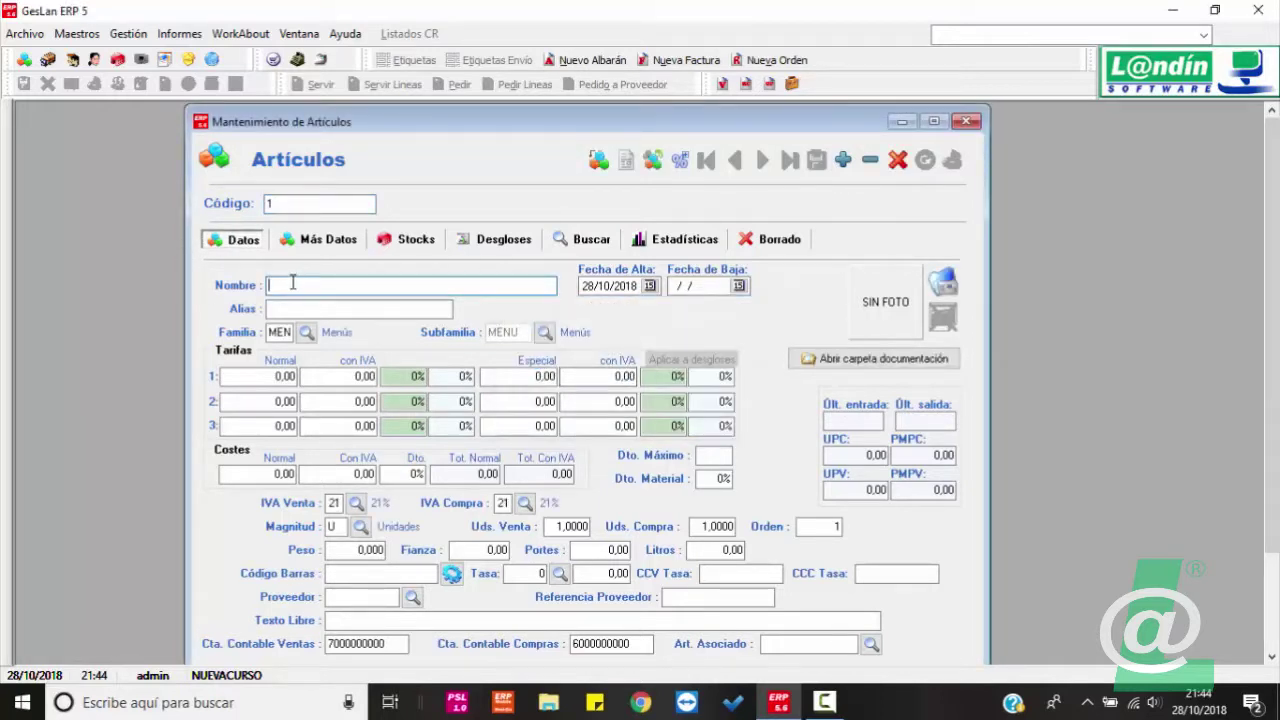
pyautogui.write('EJEMPLO')
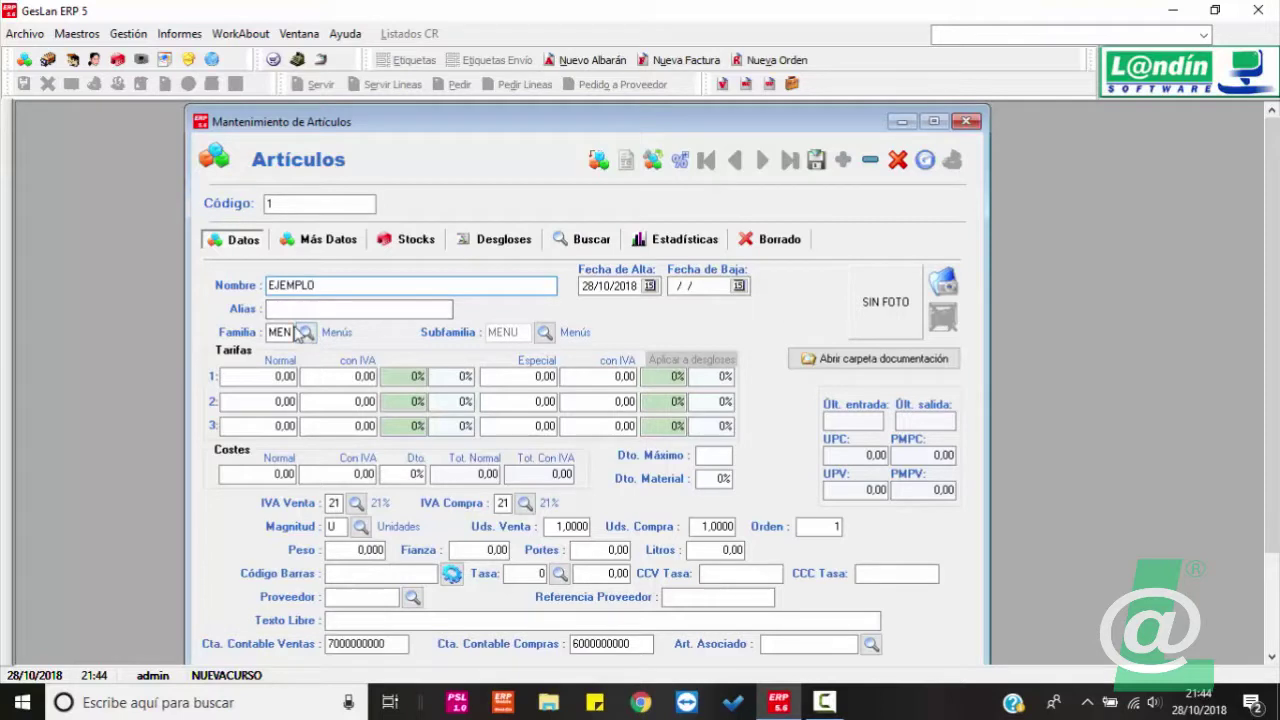
# Clear the article's Familia and Subfamilia assignments and save the article.
pyautogui.click(283, 332)
pyautogui.press('BackSpace')
pyautogui.press('BackSpace')
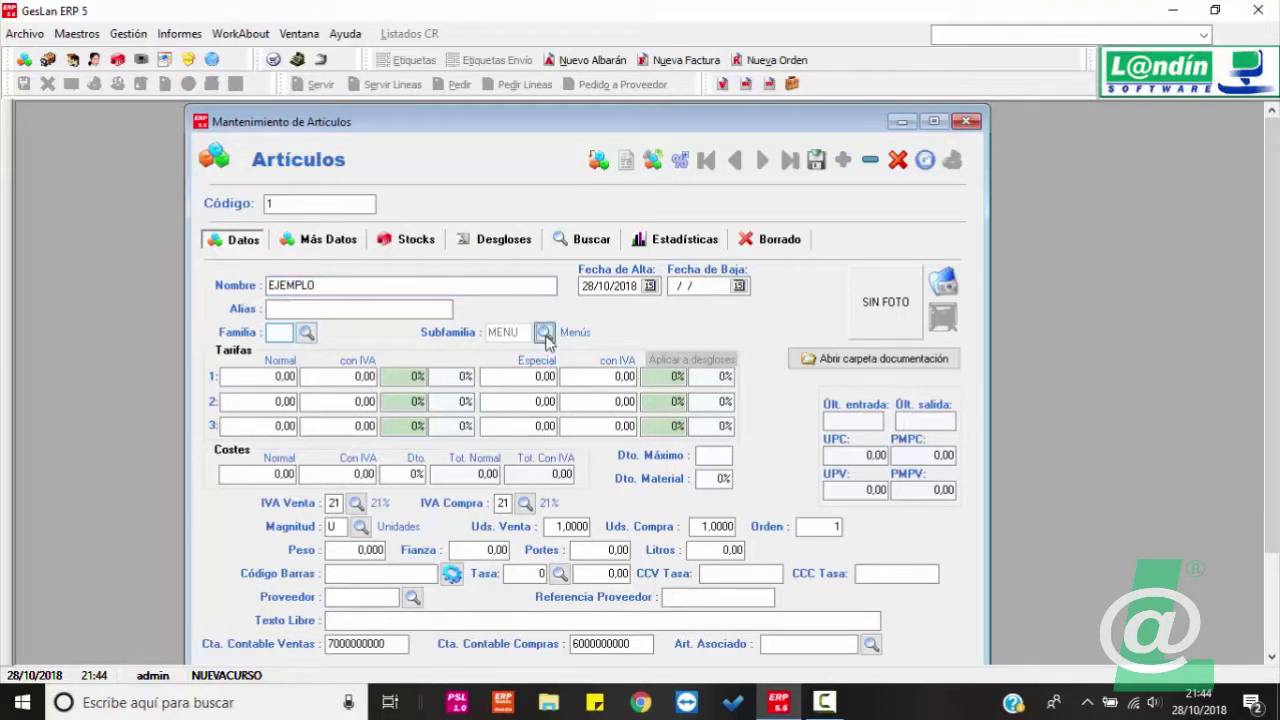
pyautogui.click(545, 332)
pyautogui.doubleClick(549, 328)
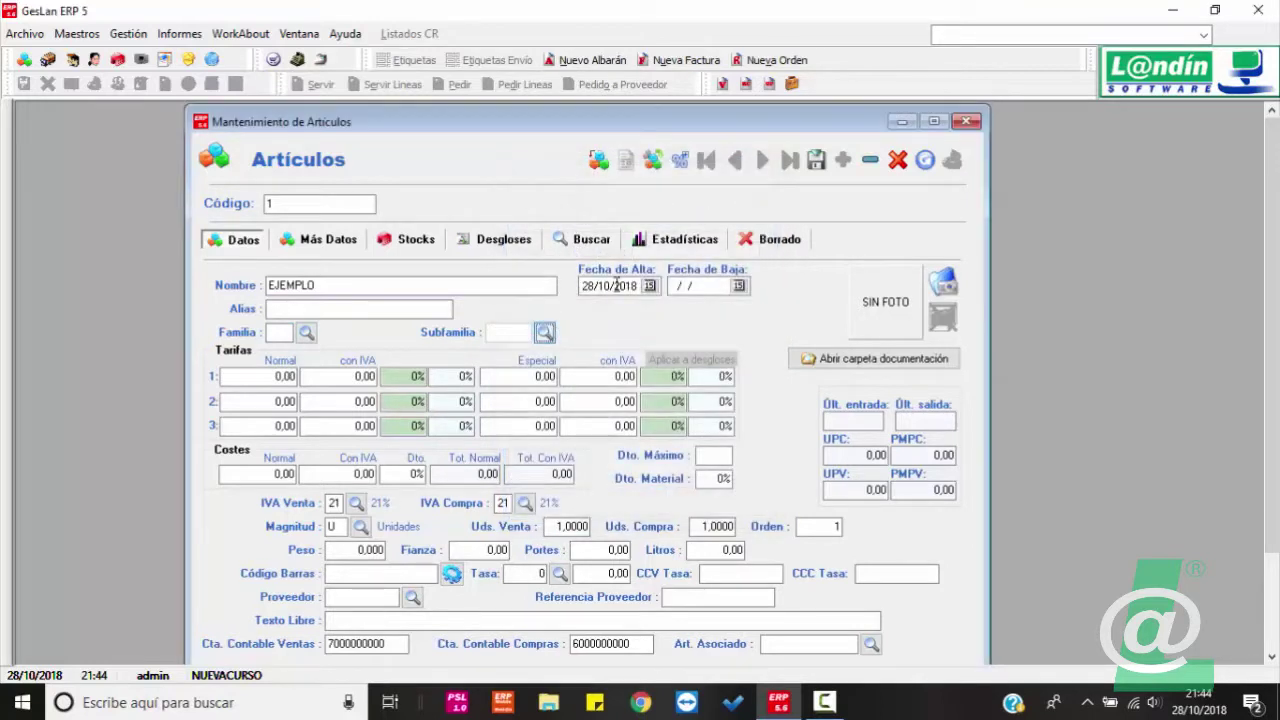
pyautogui.click(817, 161)
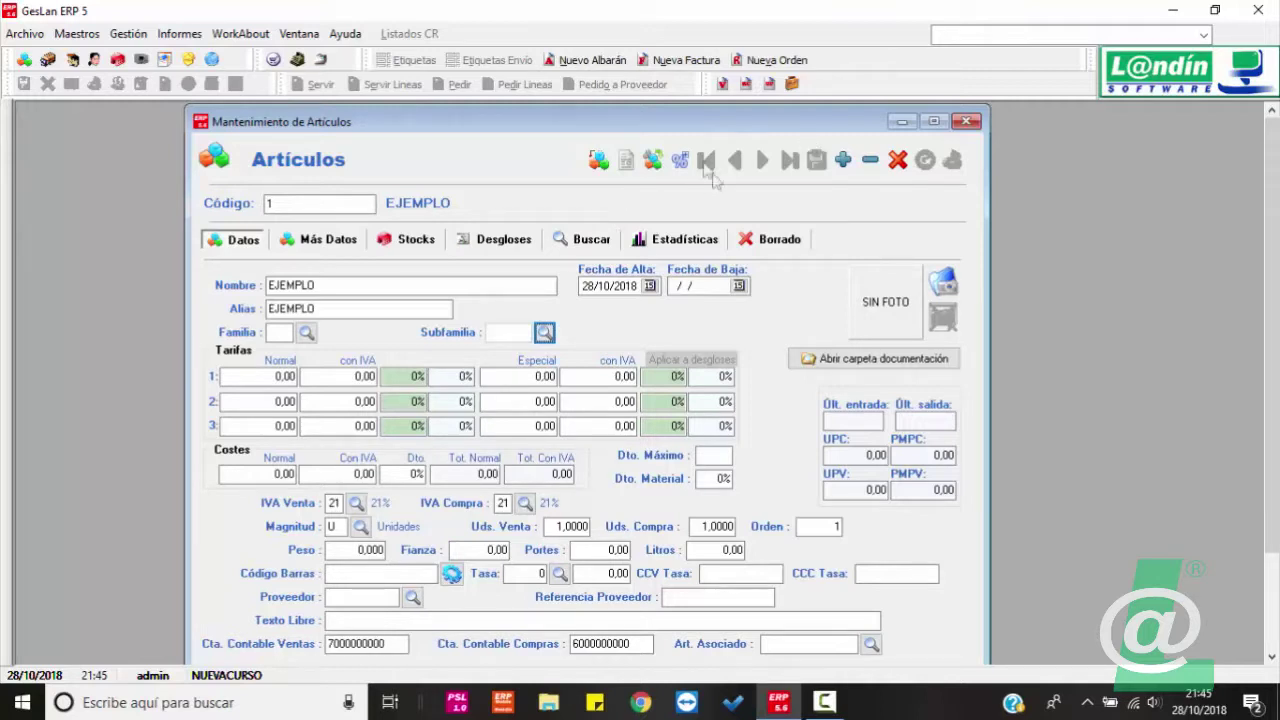
# View the family and subfamily filters of the article price revision, and close it together with the article maintenance.
pyautogui.click(679, 162)
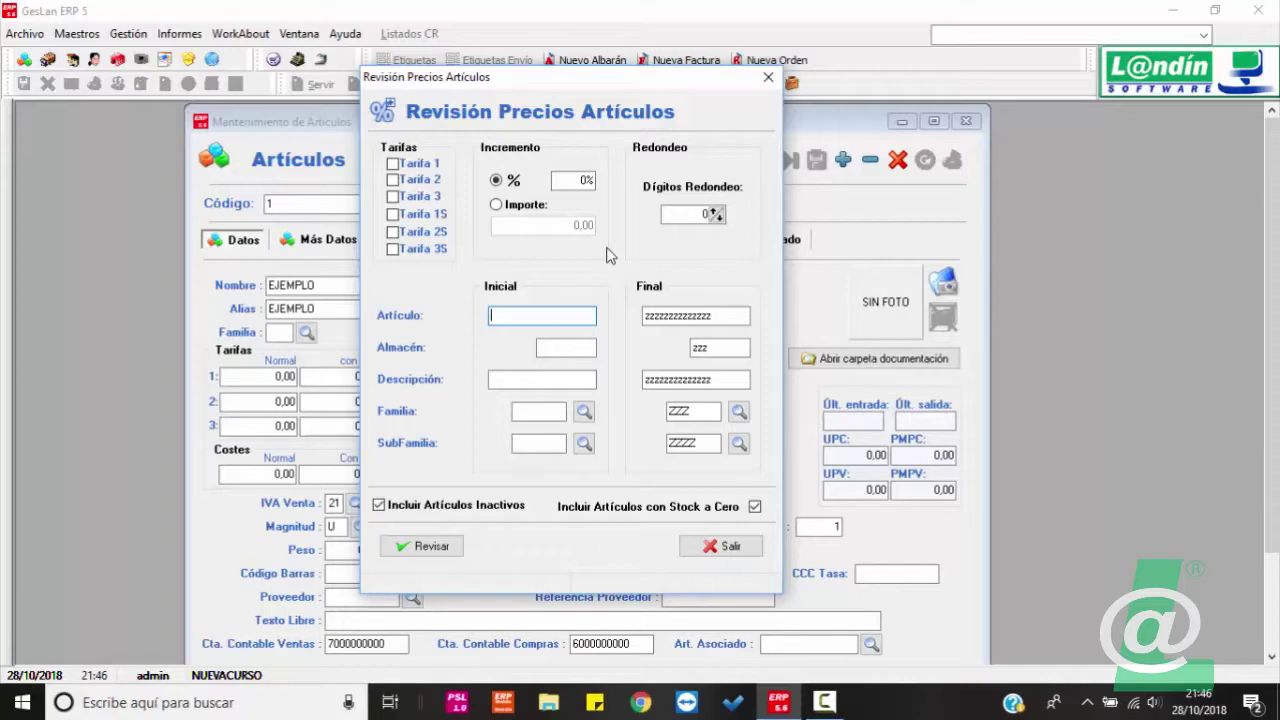
pyautogui.click(770, 78)
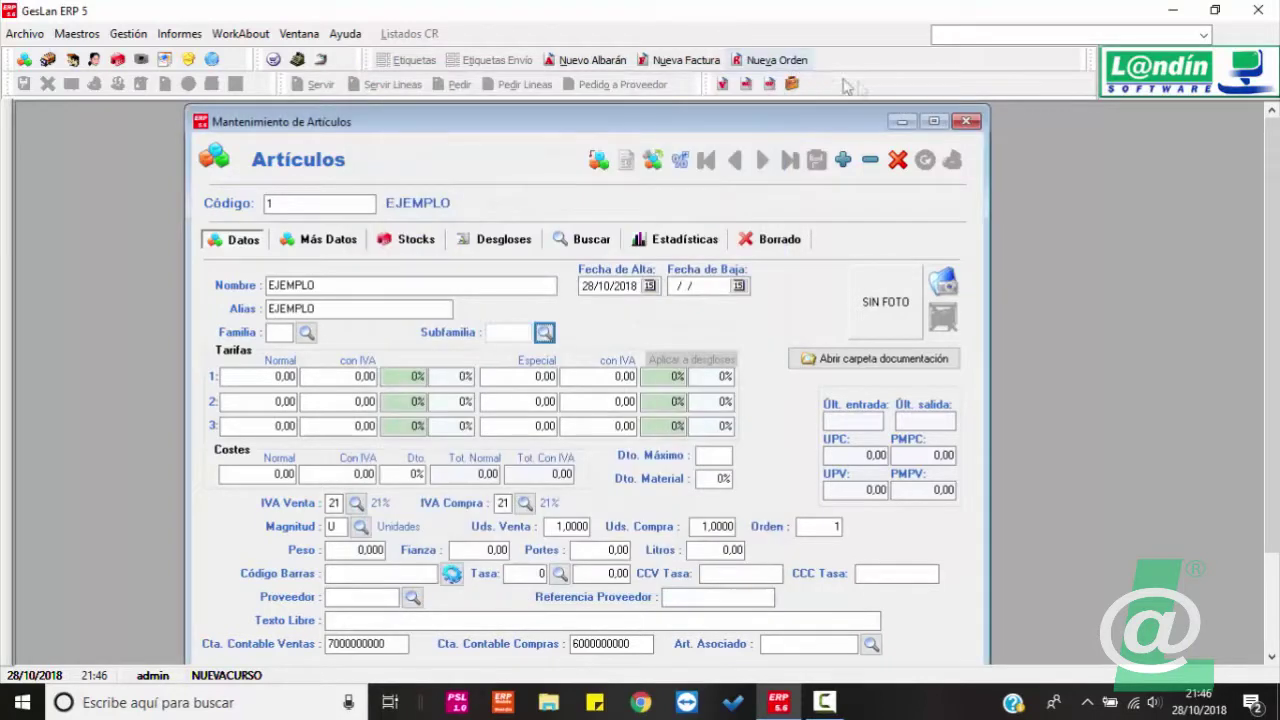
pyautogui.click(970, 124)
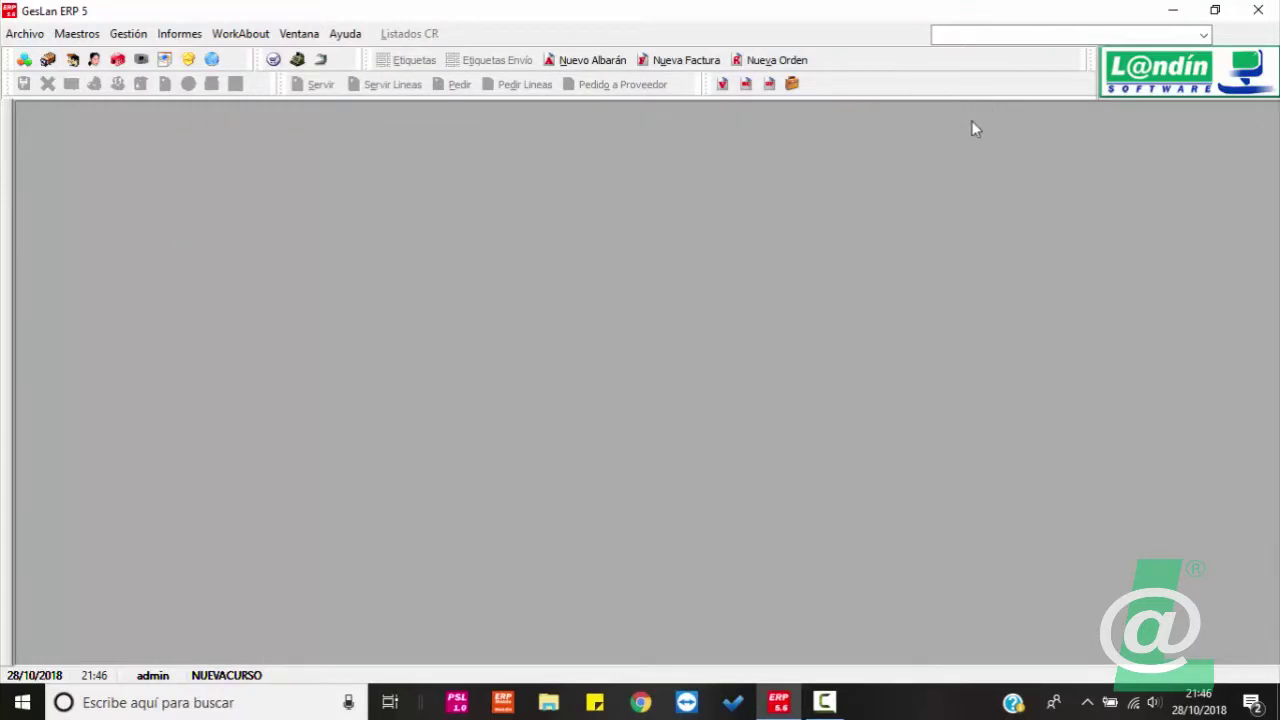
# View the filter options of the Movimientos Artículos report and close them without running the report.
pyautogui.click(198, 34)
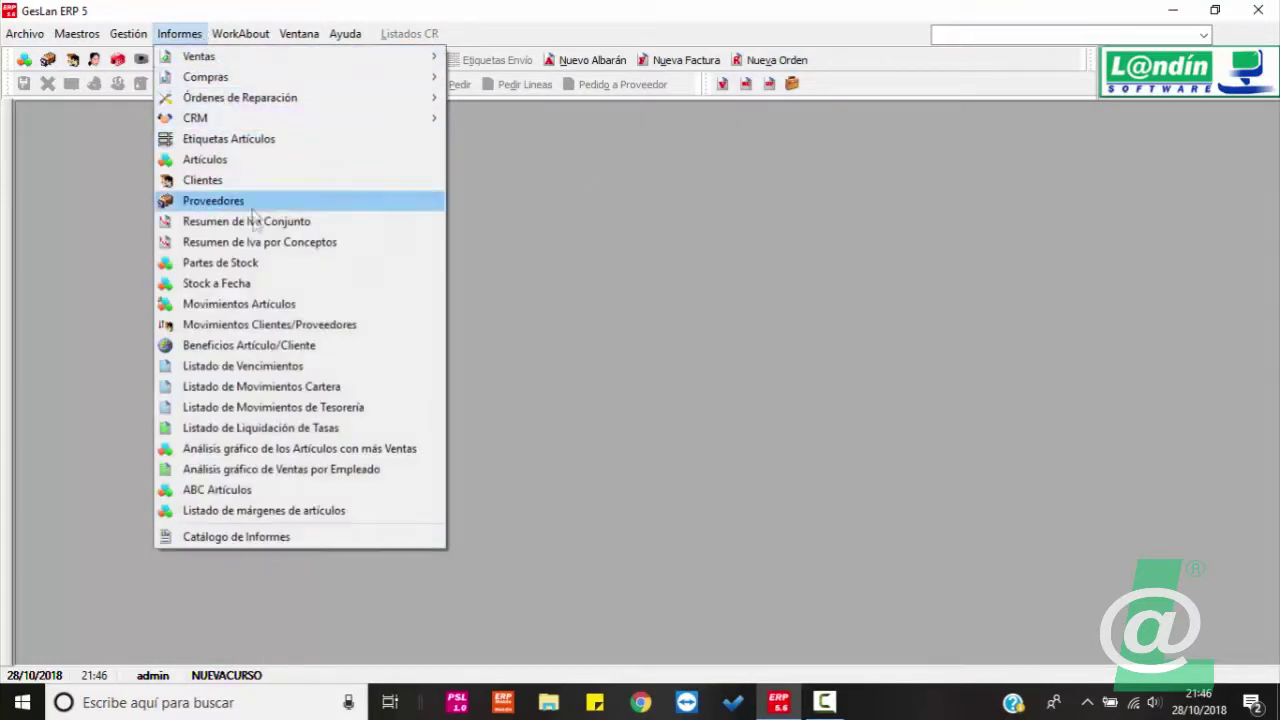
pyautogui.click(266, 305)
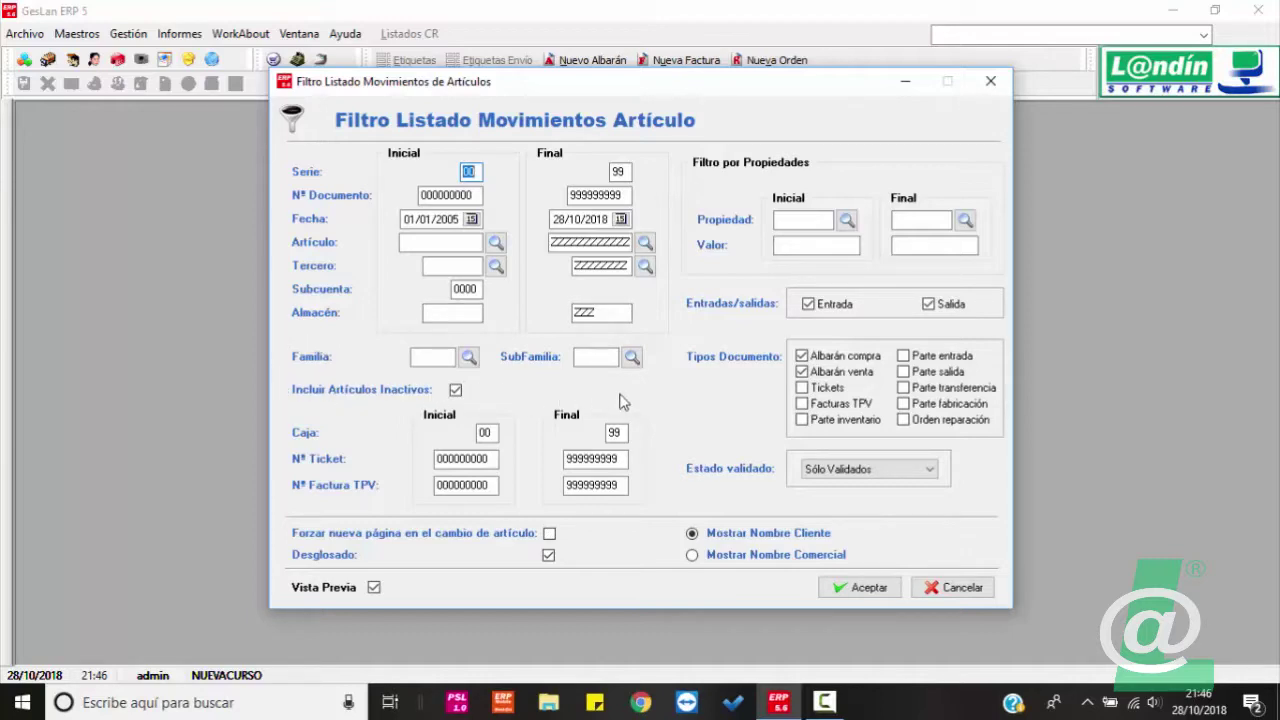
pyautogui.click(990, 81)
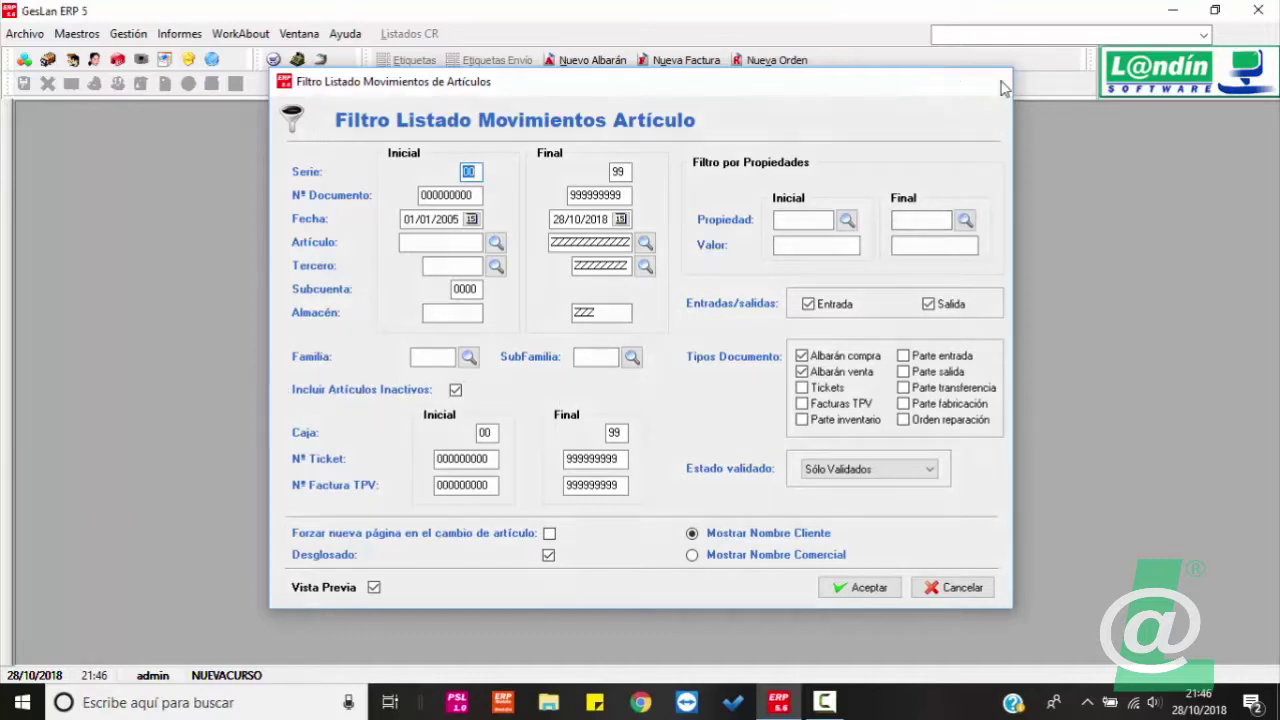
# View the filter options of the graphical sales report (Listado gráfico de ventas) and close them without running it.
pyautogui.click(198, 35)
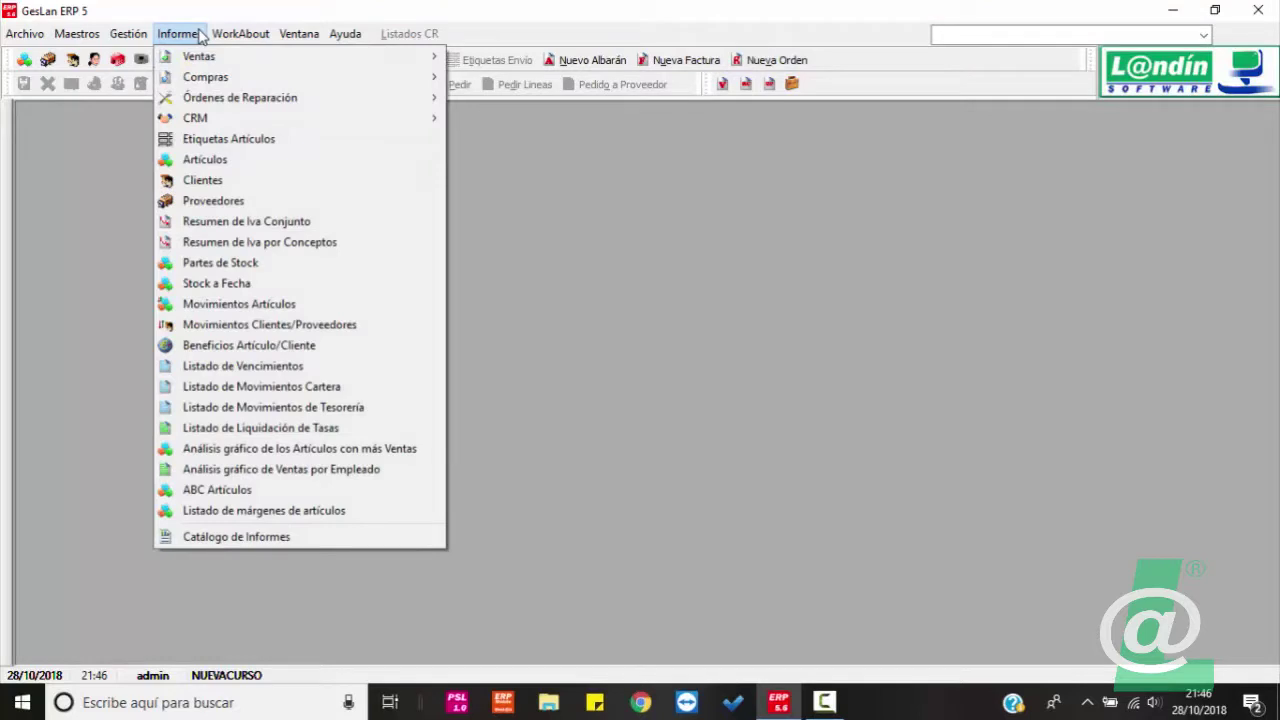
pyautogui.moveTo(215, 57)
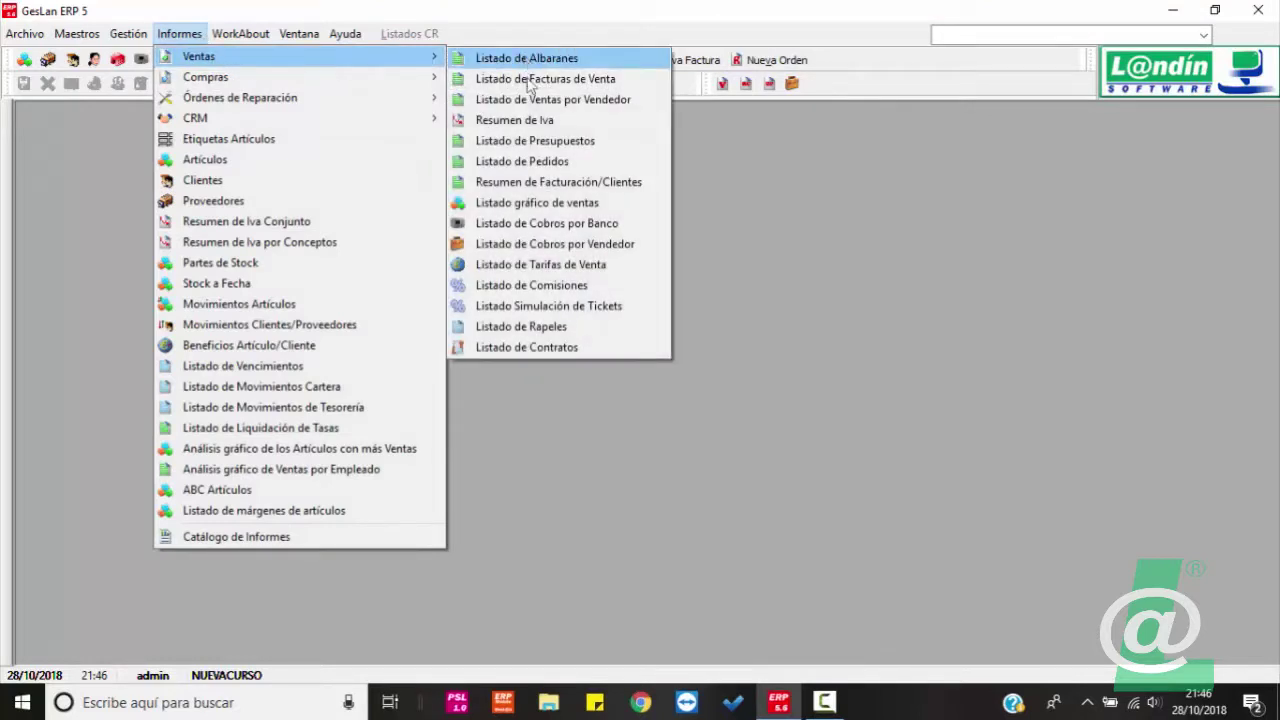
pyautogui.click(559, 205)
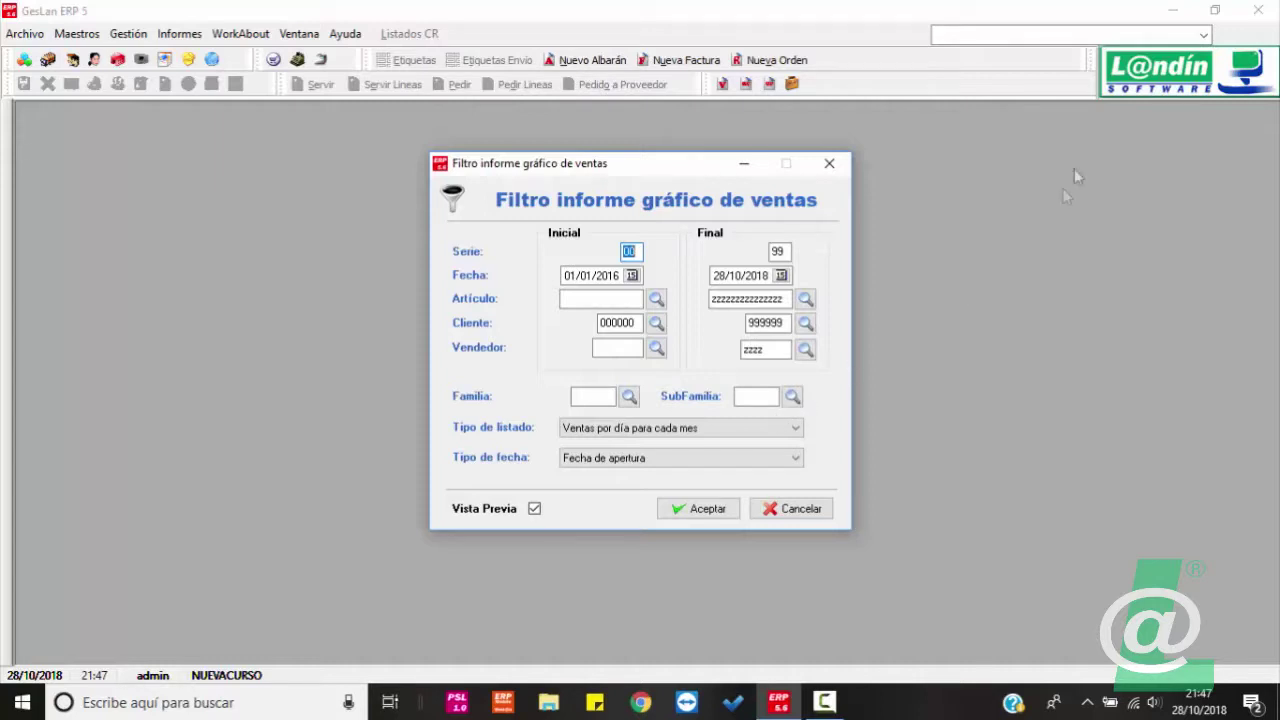
pyautogui.click(837, 168)
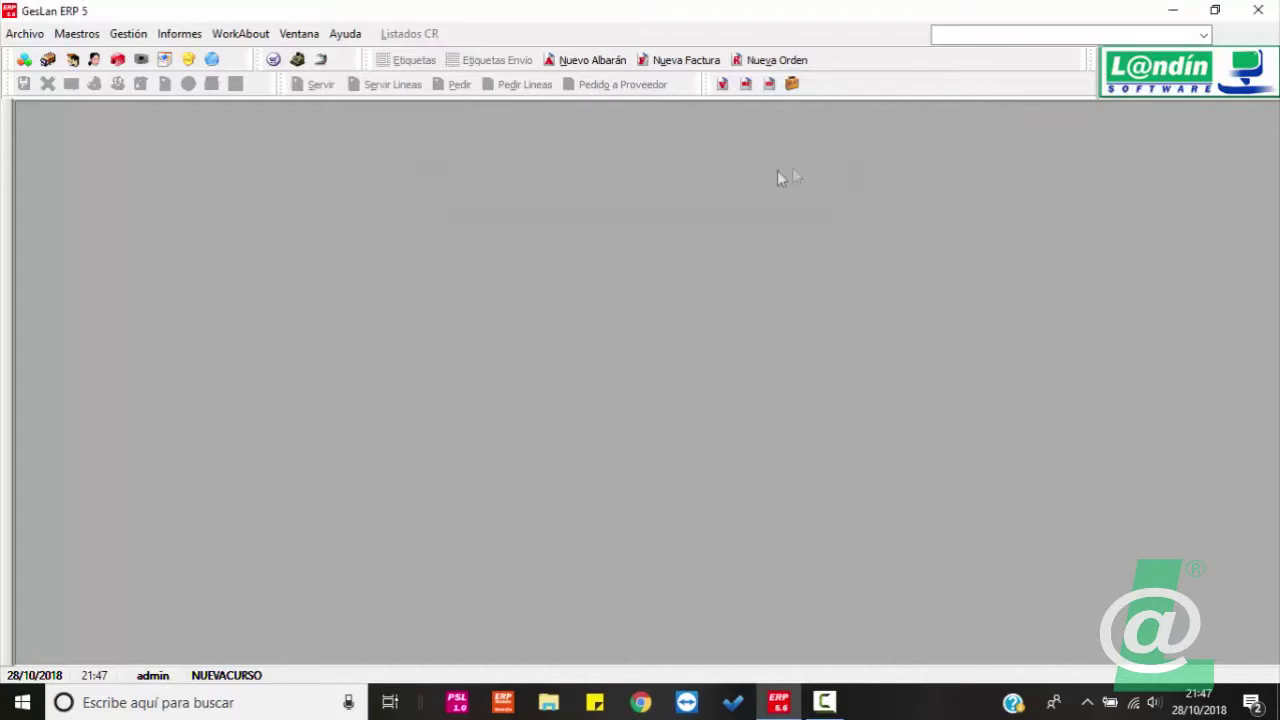
# Open the Familias maintenance from the general tables, move it to the centre of the workspace and list the existing families.
pyautogui.click(85, 35)
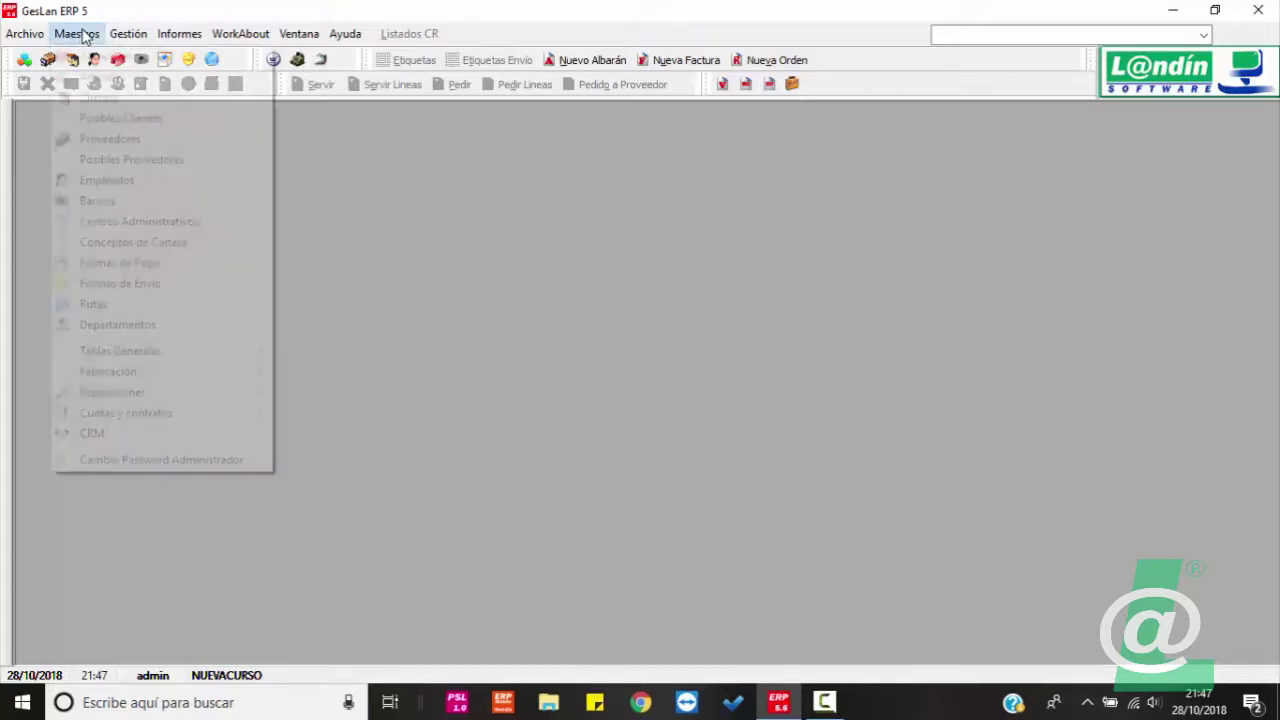
pyautogui.moveTo(189, 354)
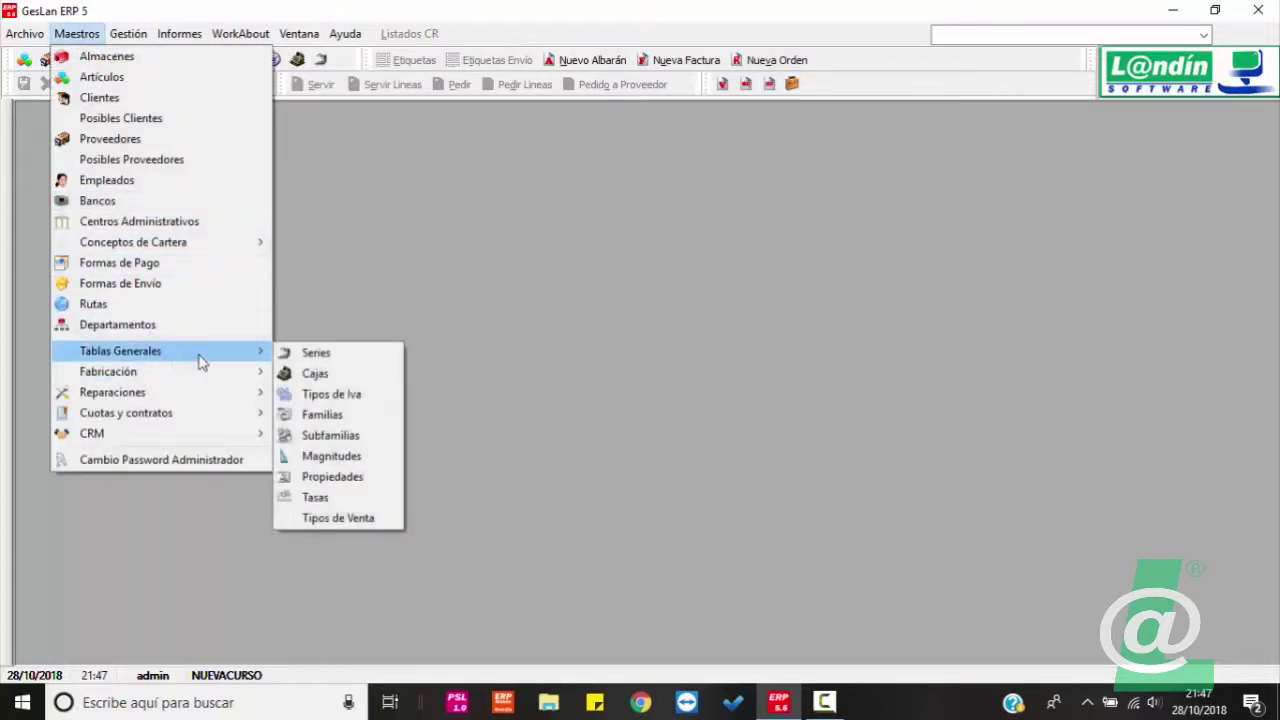
pyautogui.click(340, 419)
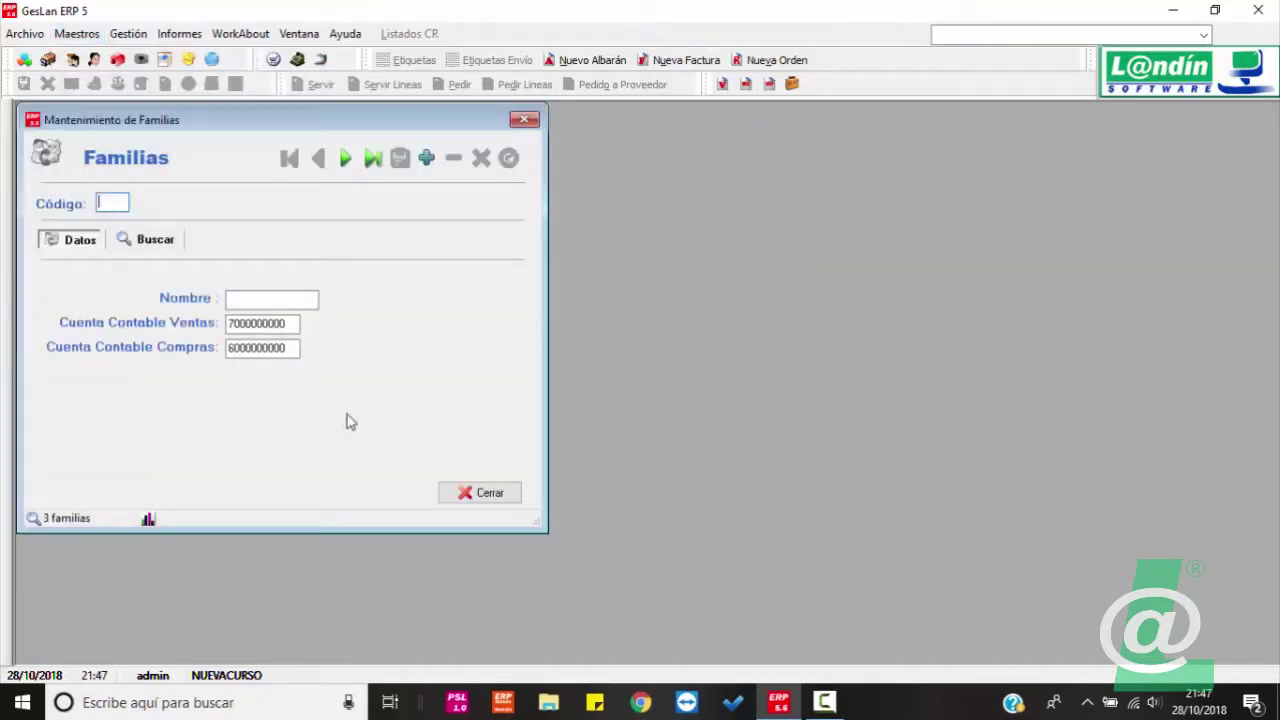
pyautogui.moveTo(385, 120); pyautogui.dragTo(738, 155)
pyautogui.click(509, 264)
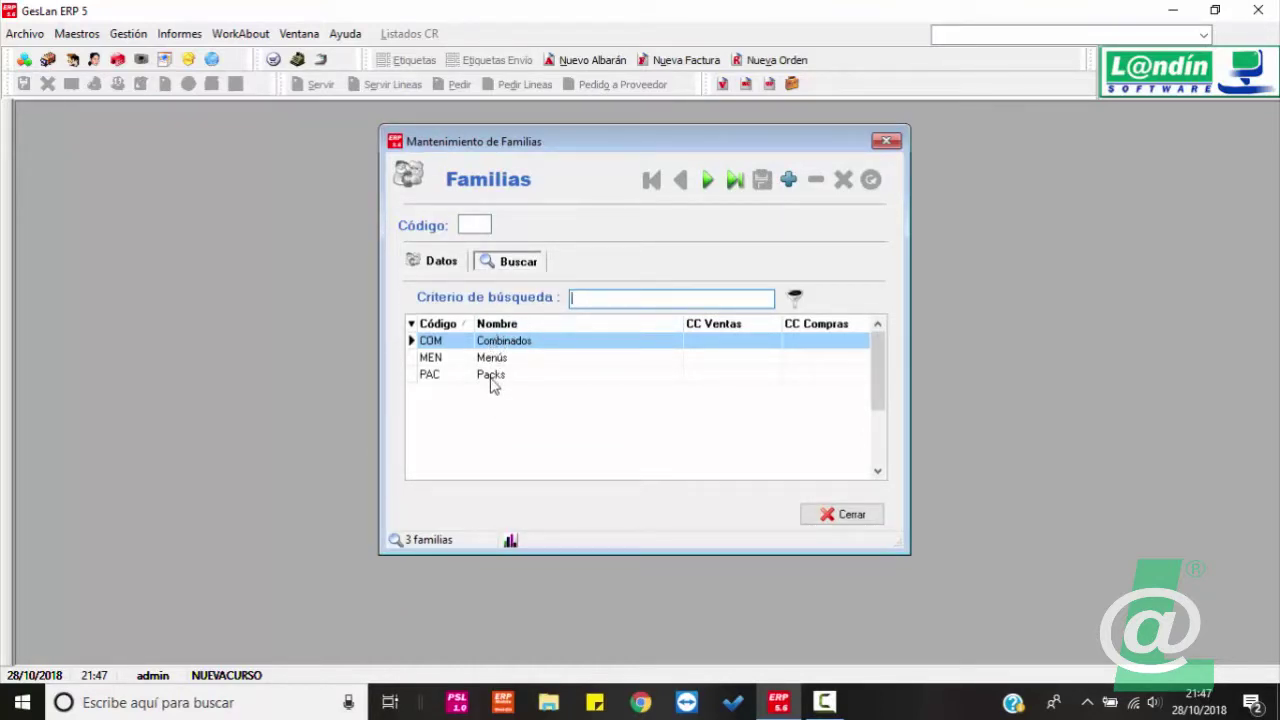
# Start a new family, rejecting the proposed code and registering it with the code ALI.
pyautogui.click(788, 180)
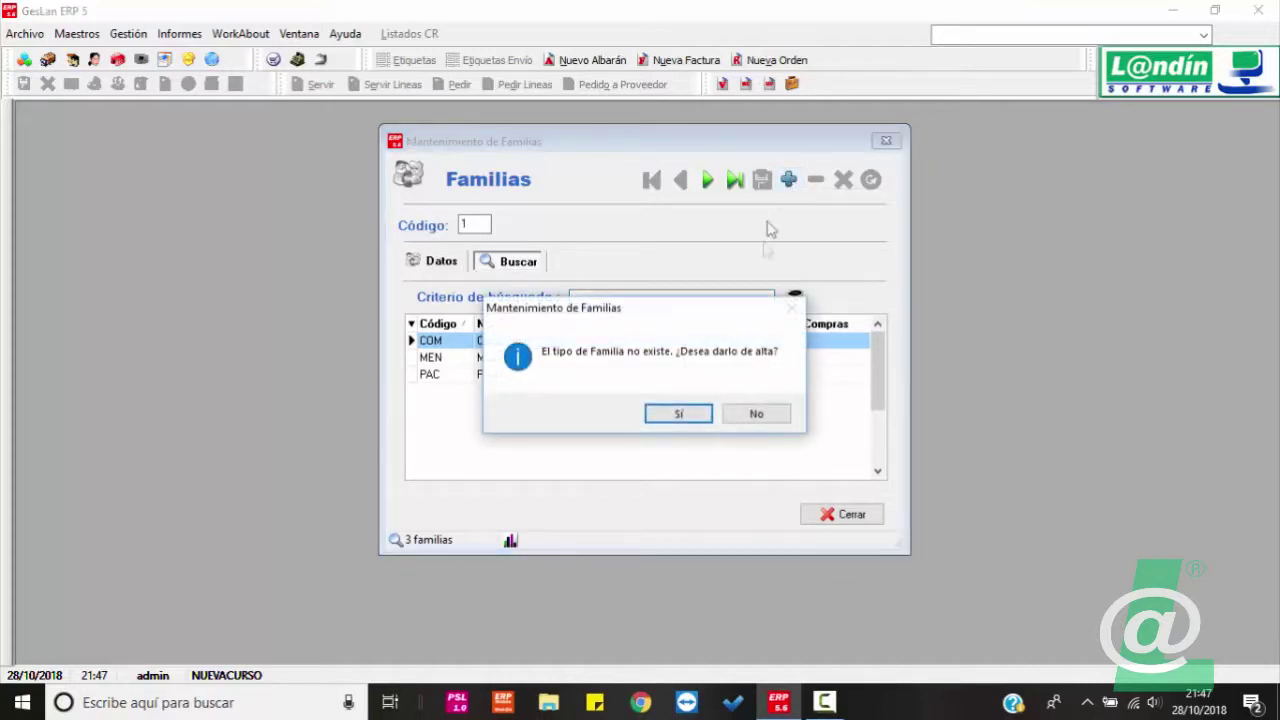
pyautogui.click(757, 416)
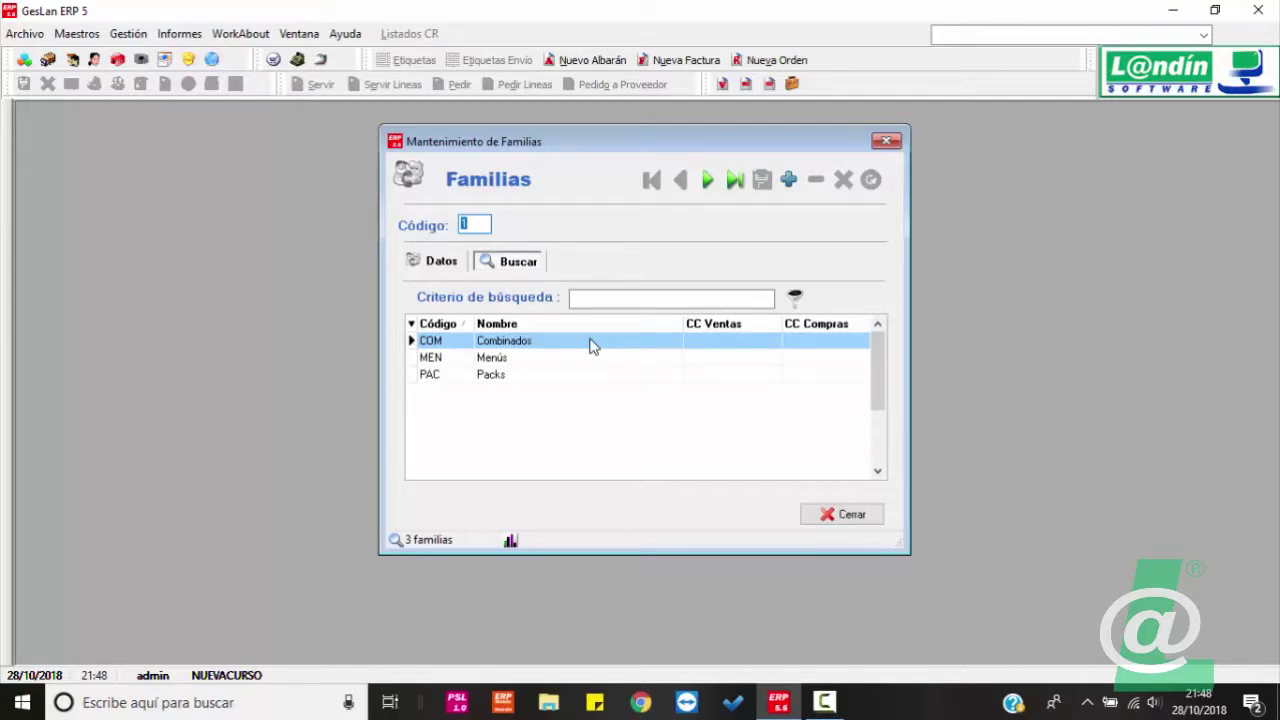
pyautogui.press('BackSpace')
pyautogui.write('ALI')
pyautogui.press('Return')
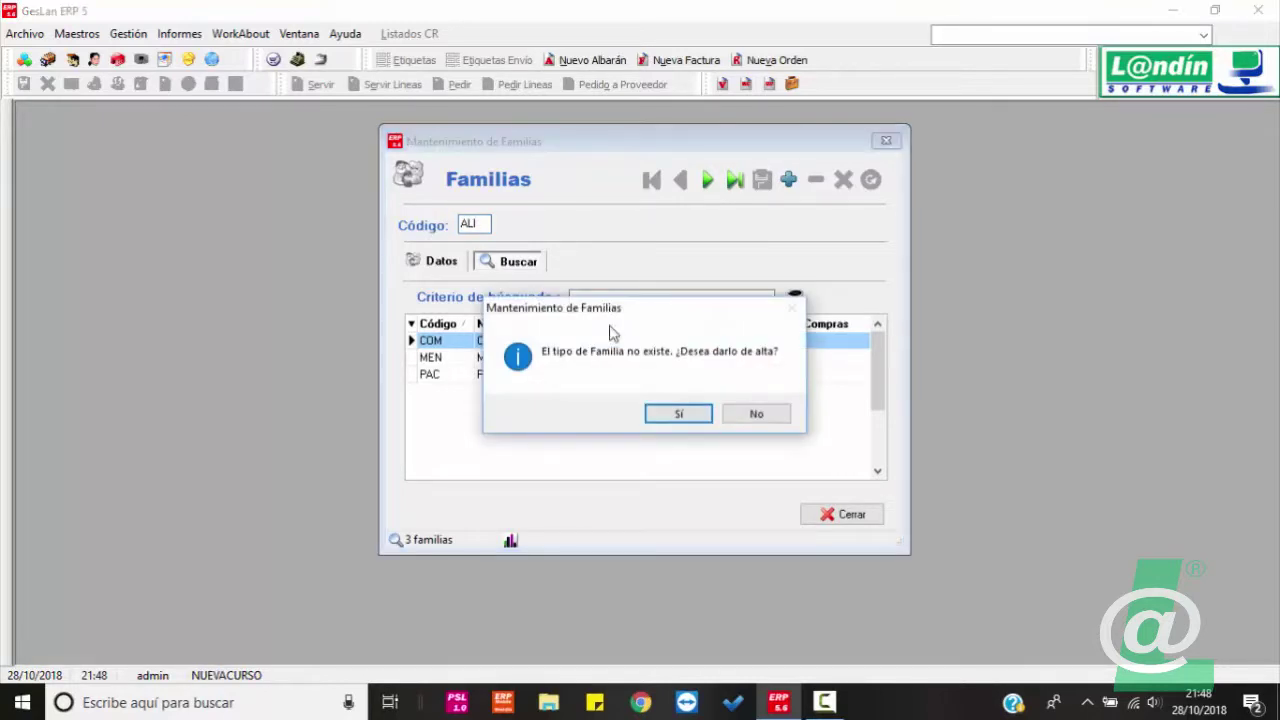
pyautogui.click(677, 415)
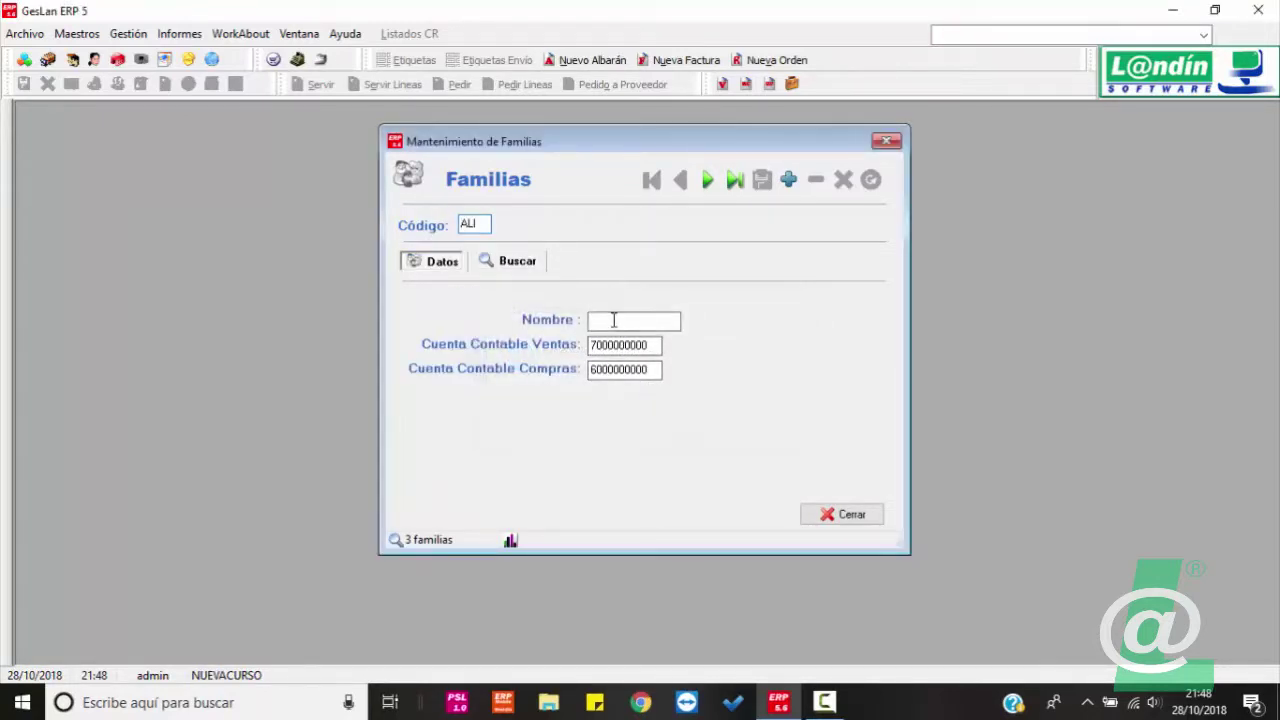
# Name the ALI family ALIMENTACION, save it and show the family list.
pyautogui.click(603, 319)
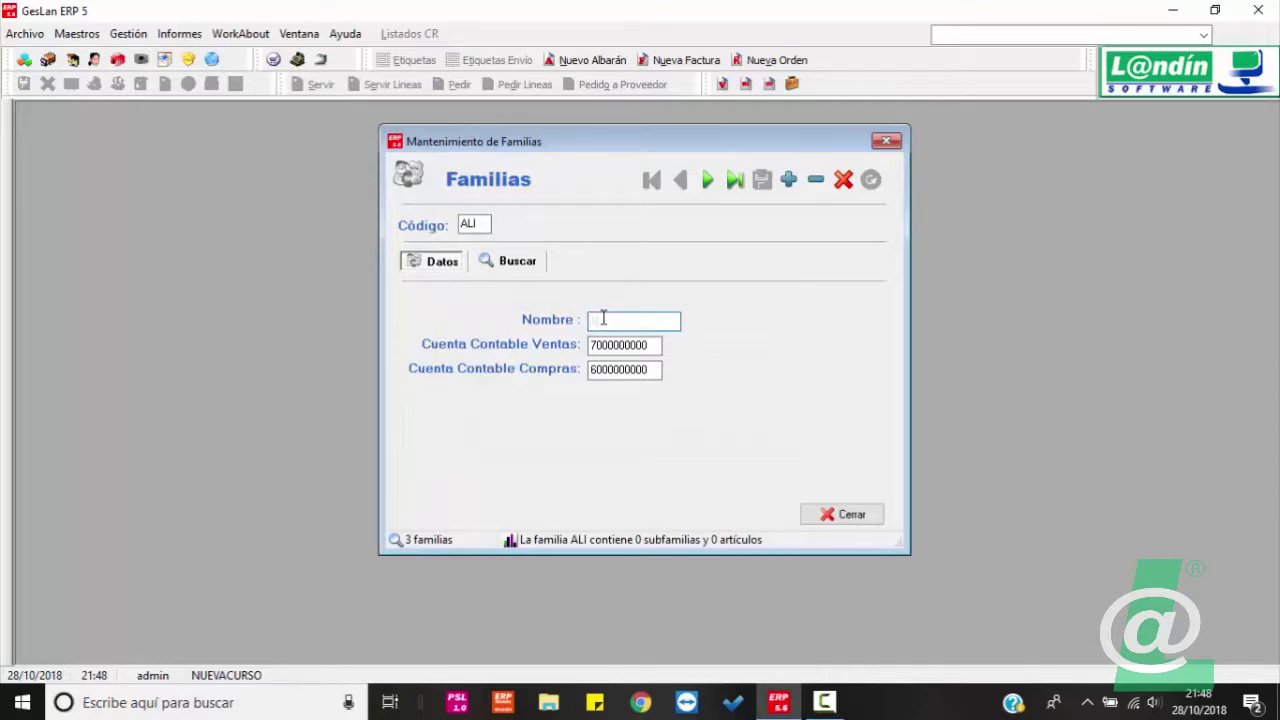
pyautogui.write('ALIMENTACION')
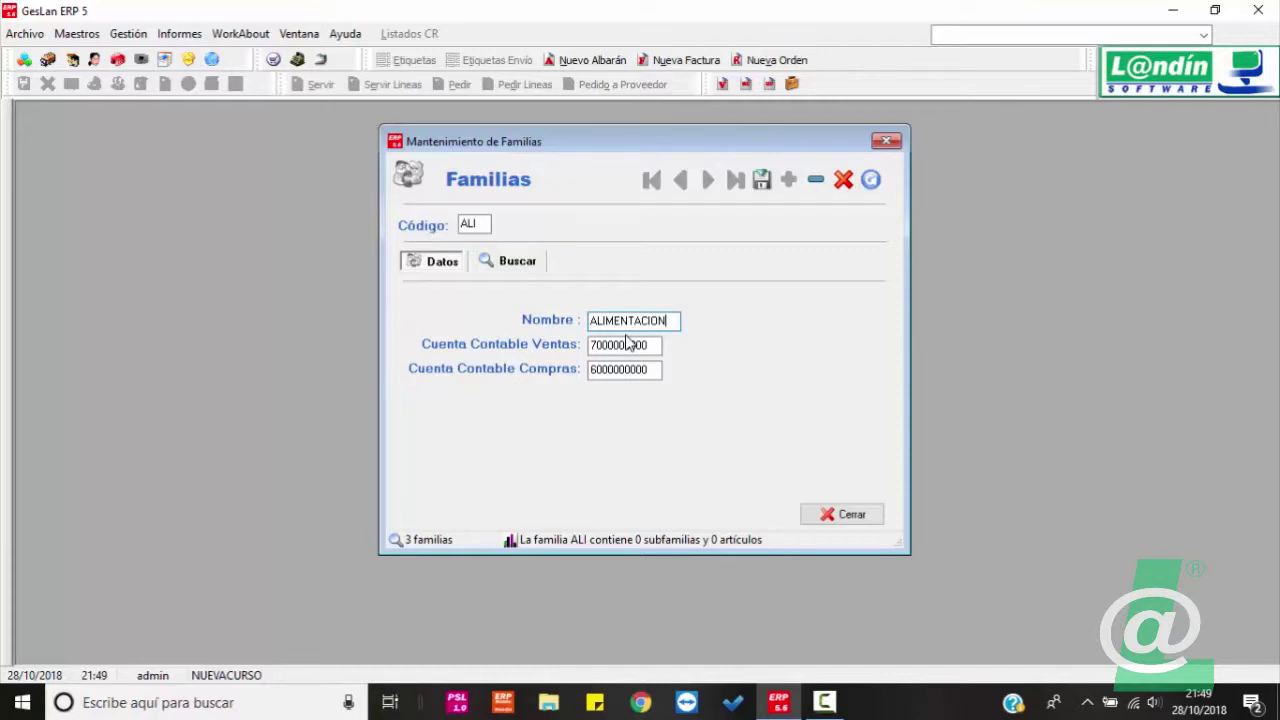
pyautogui.click(761, 184)
pyautogui.click(503, 268)
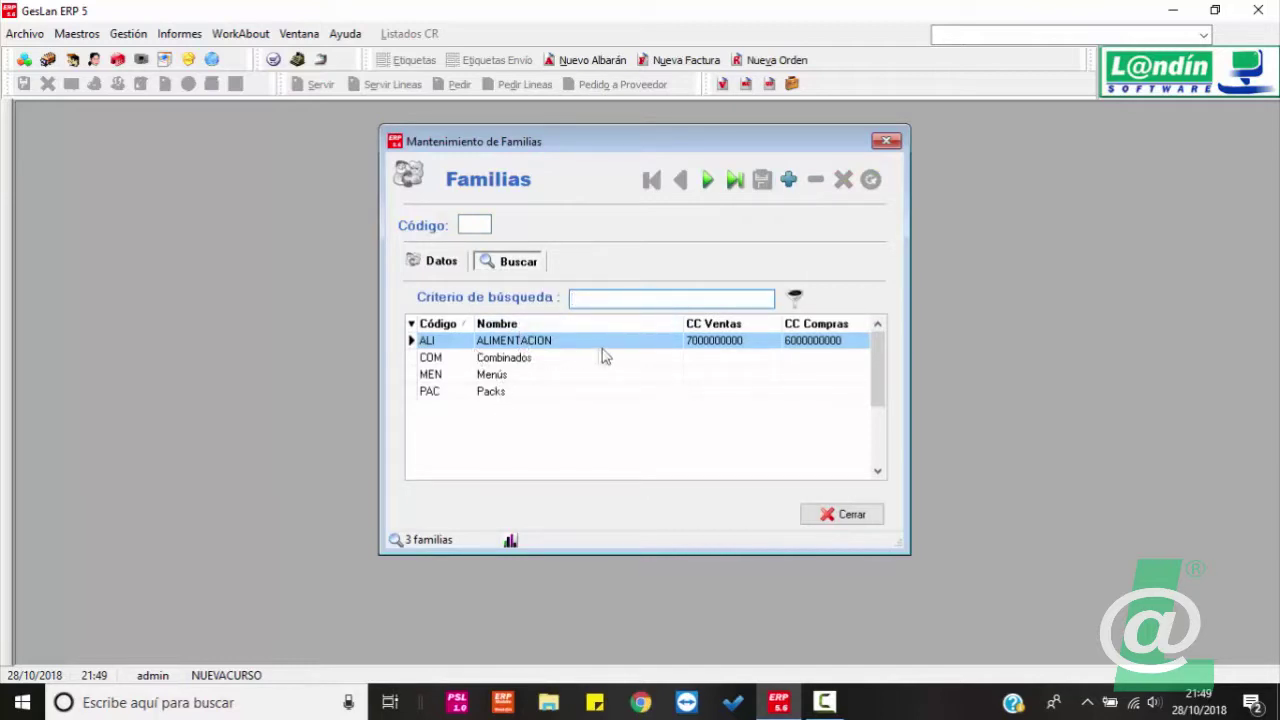
# Register another new family with the code BEB.
pyautogui.click(465, 224)
pyautogui.write('ALI')
pyautogui.write('BEB')
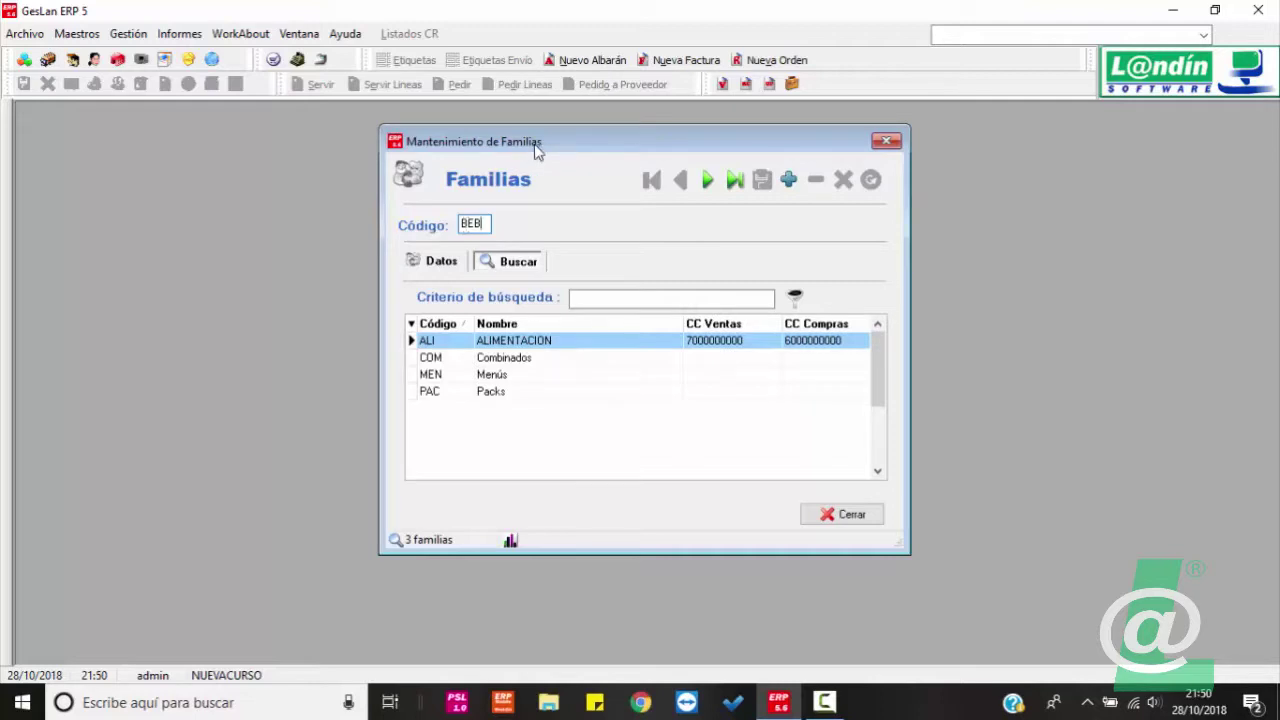
pyautogui.click(450, 262)
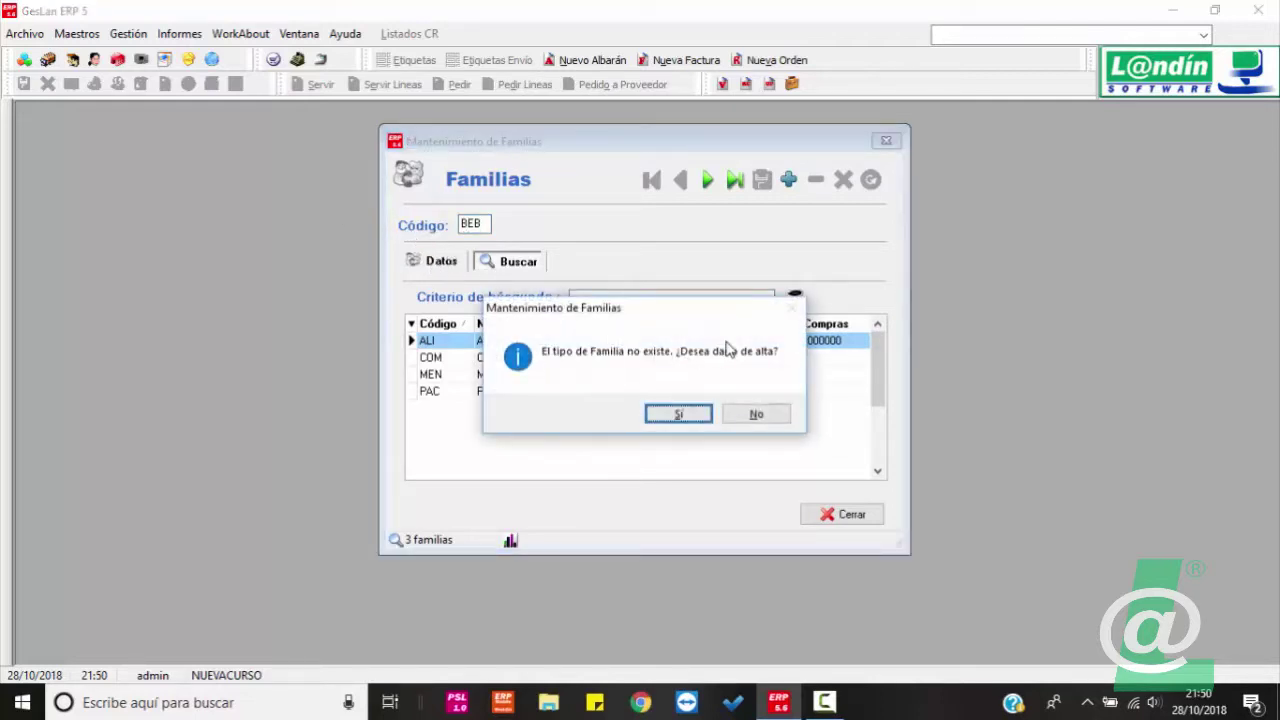
pyautogui.click(692, 414)
# Name the BEB family BEBIDAS, save it and close the Familias maintenance.
pyautogui.click(643, 322)
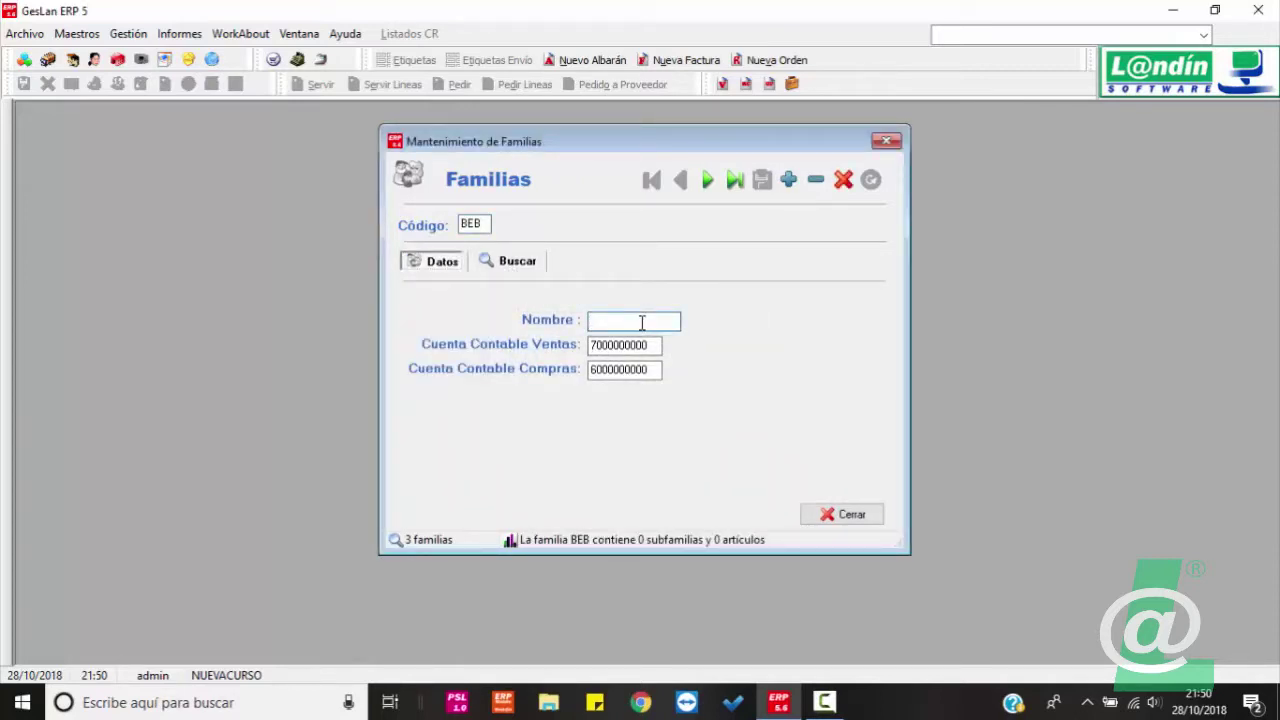
pyautogui.write('BEBIDAS')
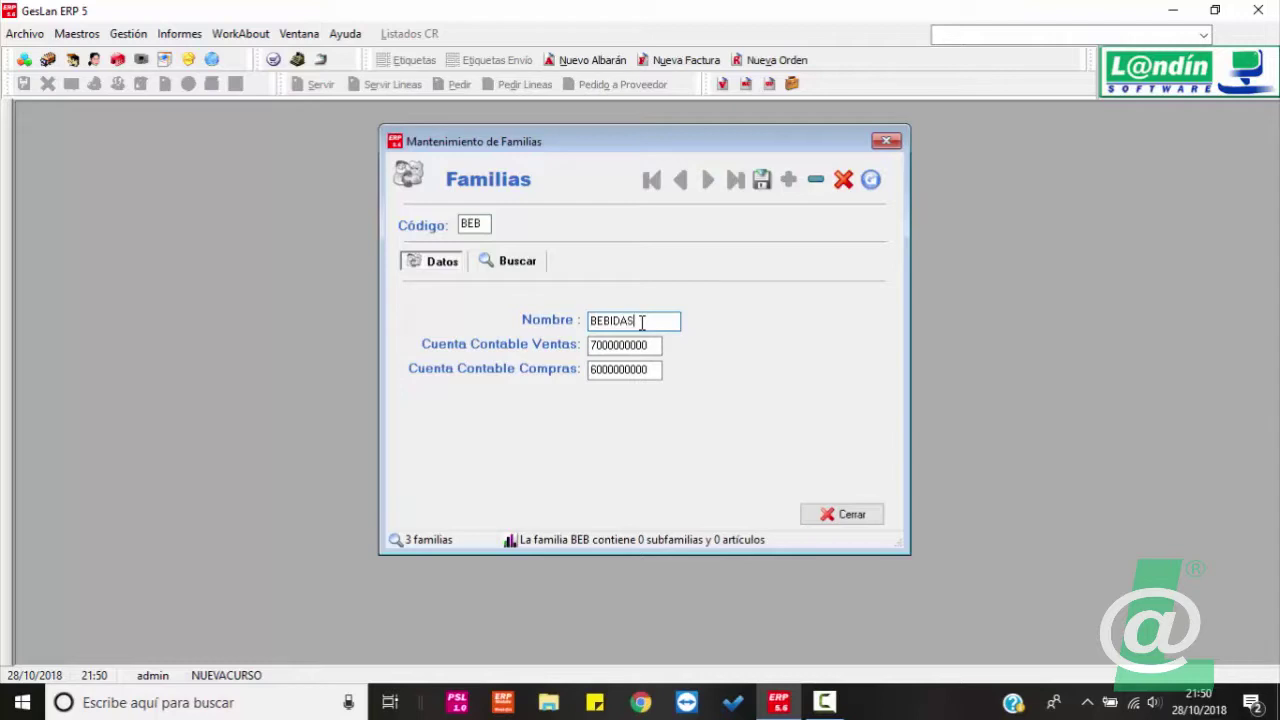
pyautogui.click(762, 180)
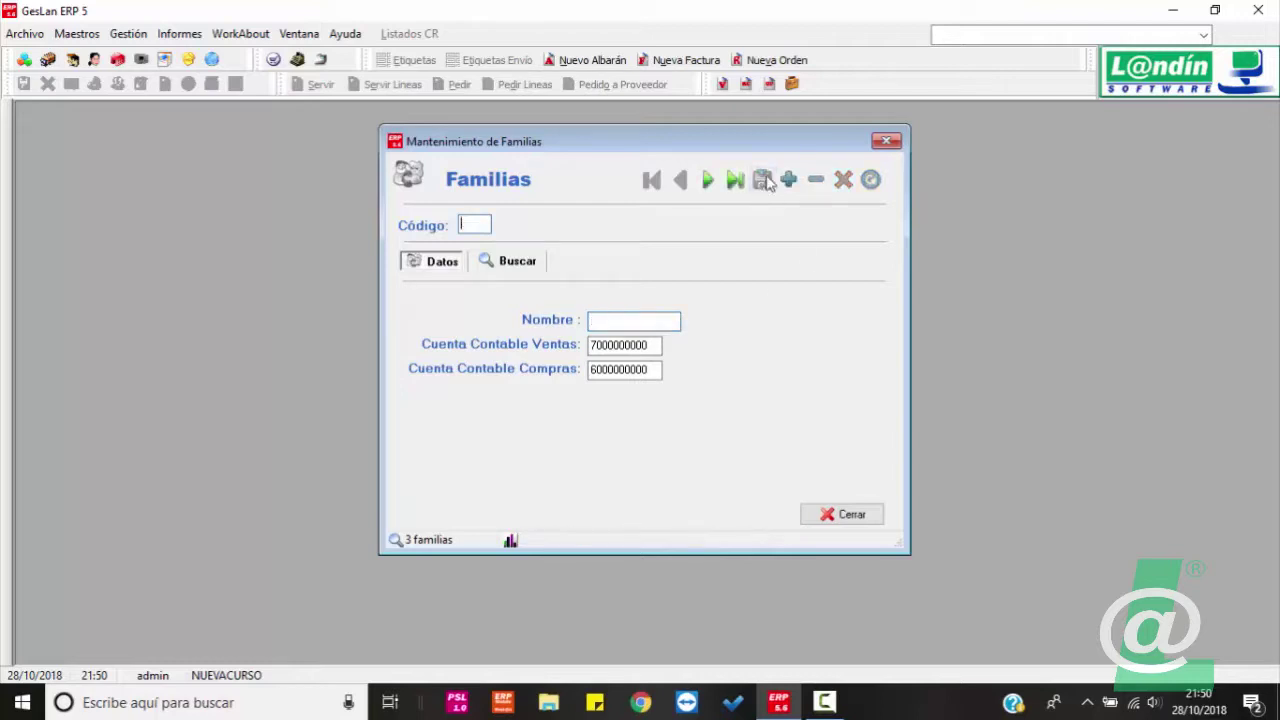
pyautogui.click(886, 141)
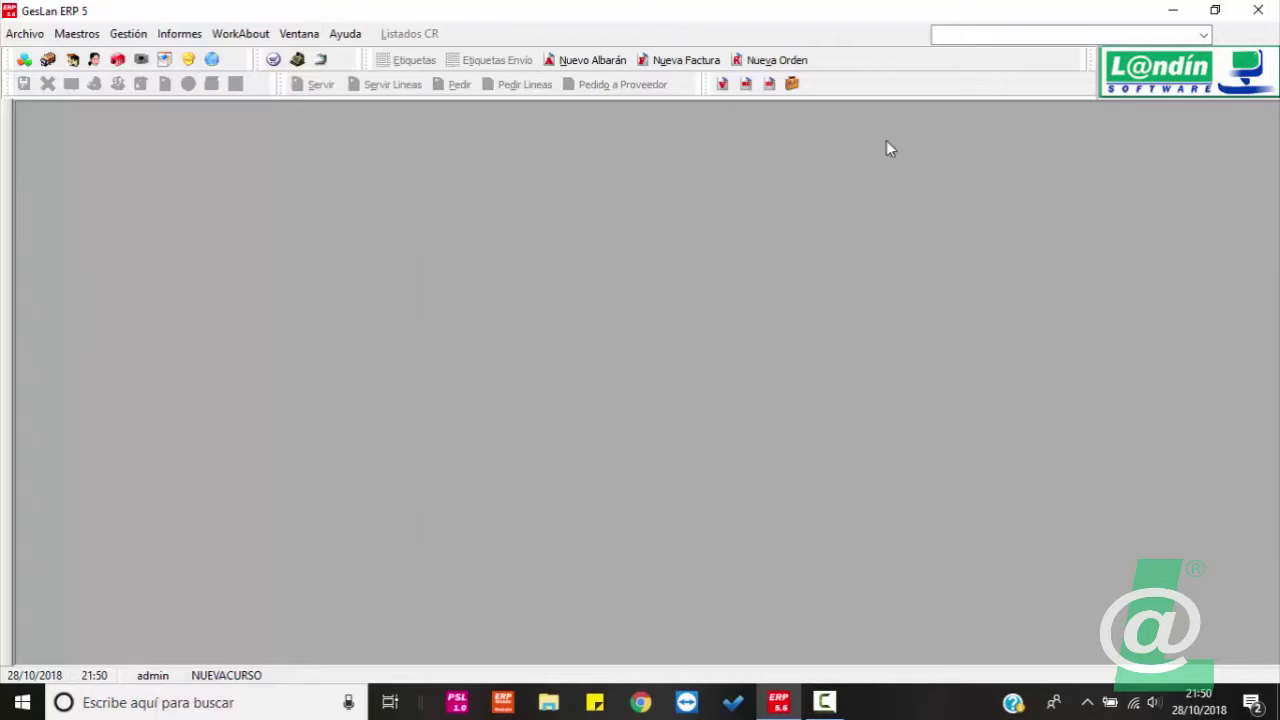
# Open the Subfamilias maintenance and register a new subfamily with the code REFR.
pyautogui.click(90, 32)
pyautogui.moveTo(171, 354)
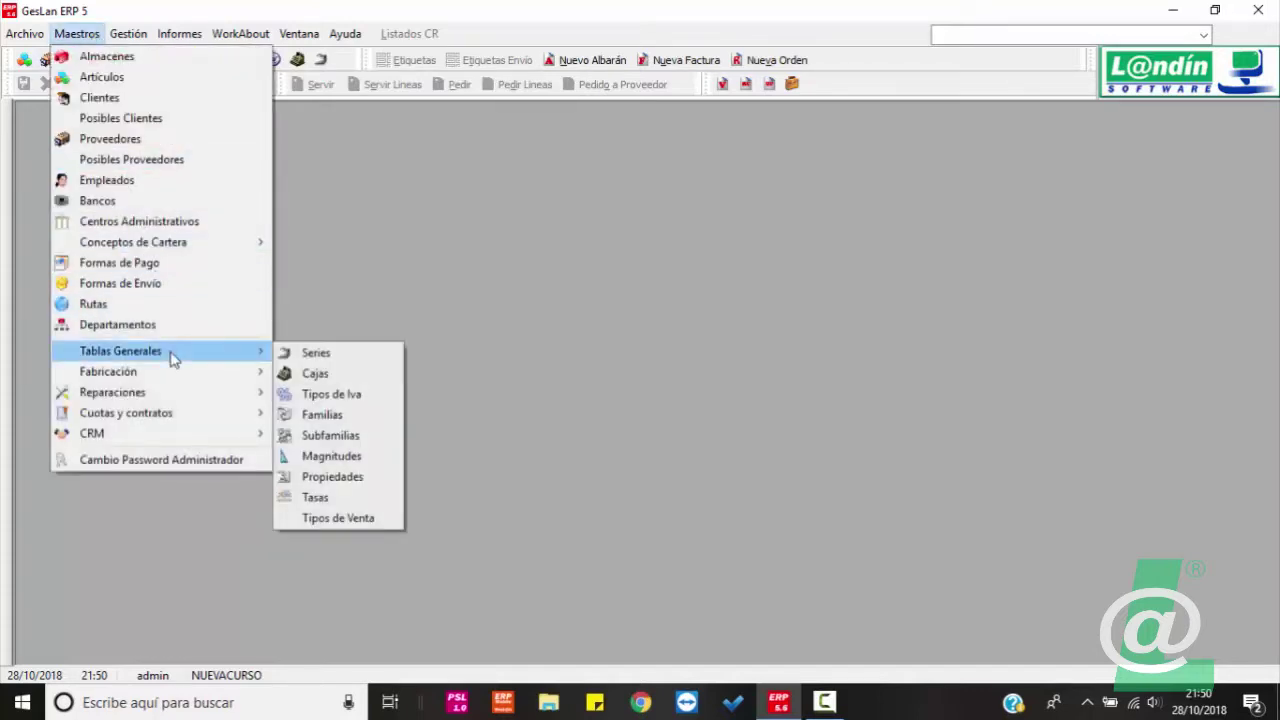
pyautogui.click(364, 436)
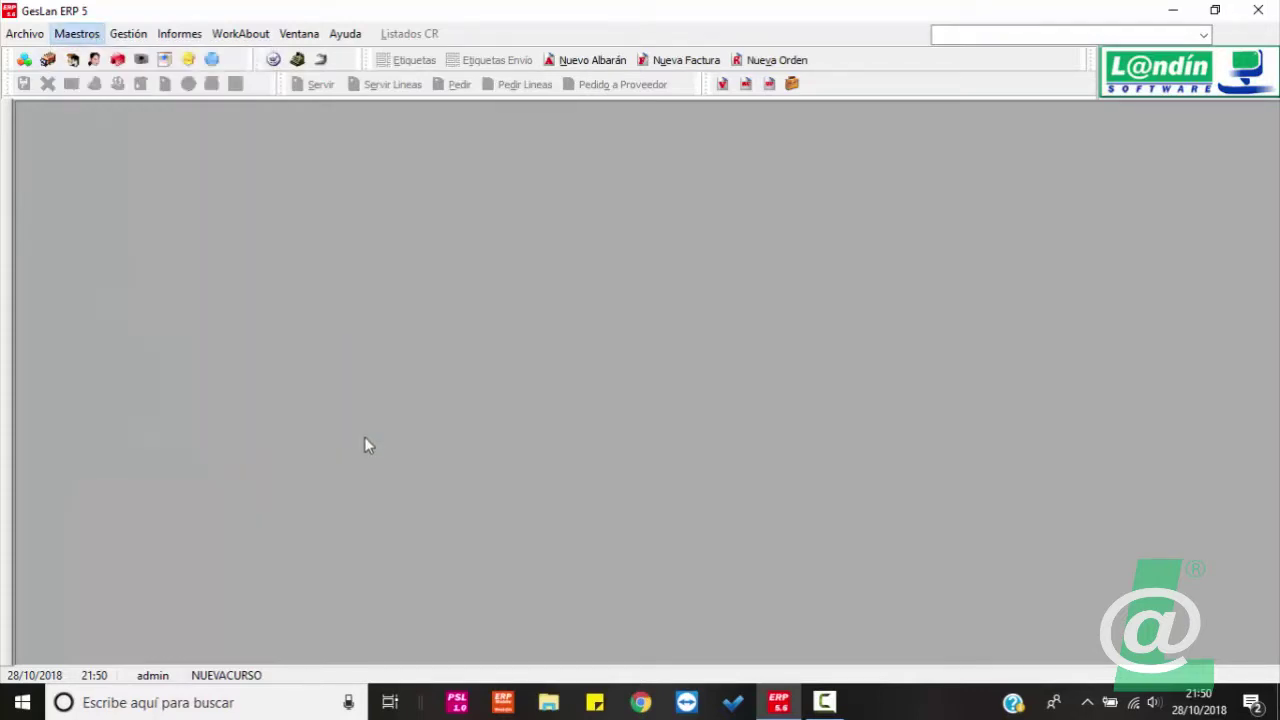
pyautogui.moveTo(334, 150); pyautogui.dragTo(592, 166)
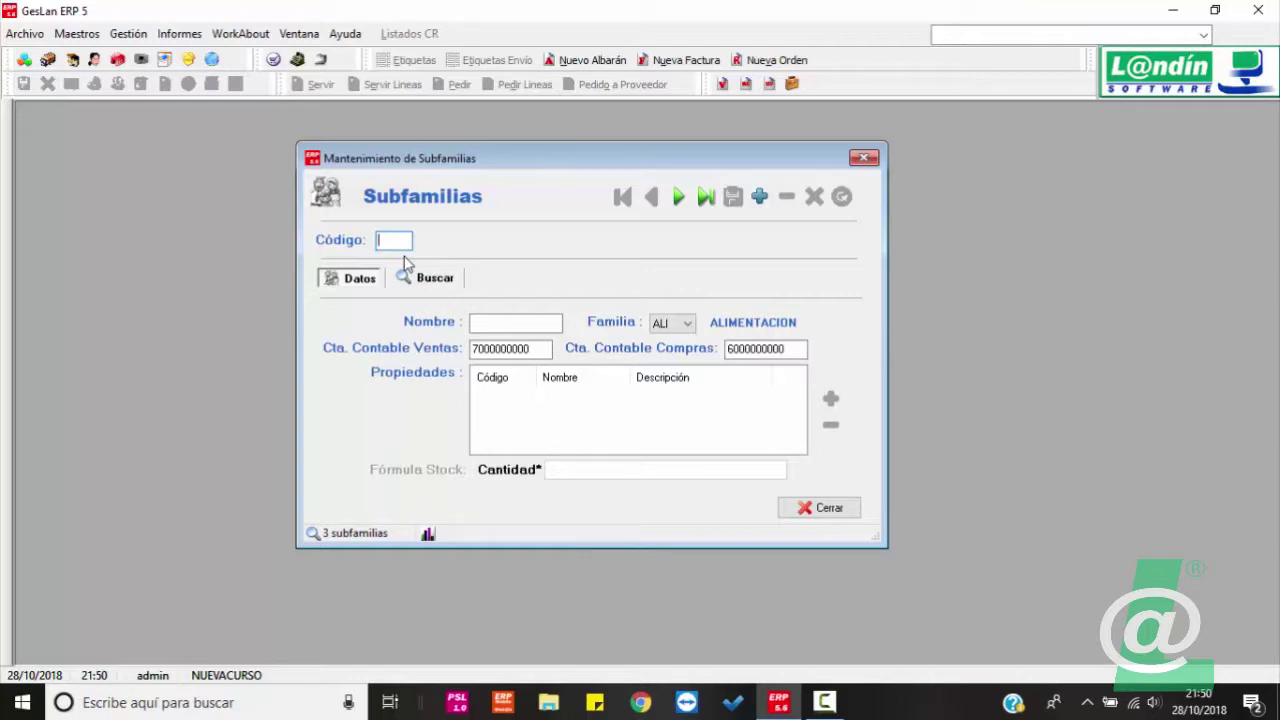
pyautogui.write('REFR')
pyautogui.press('Return')
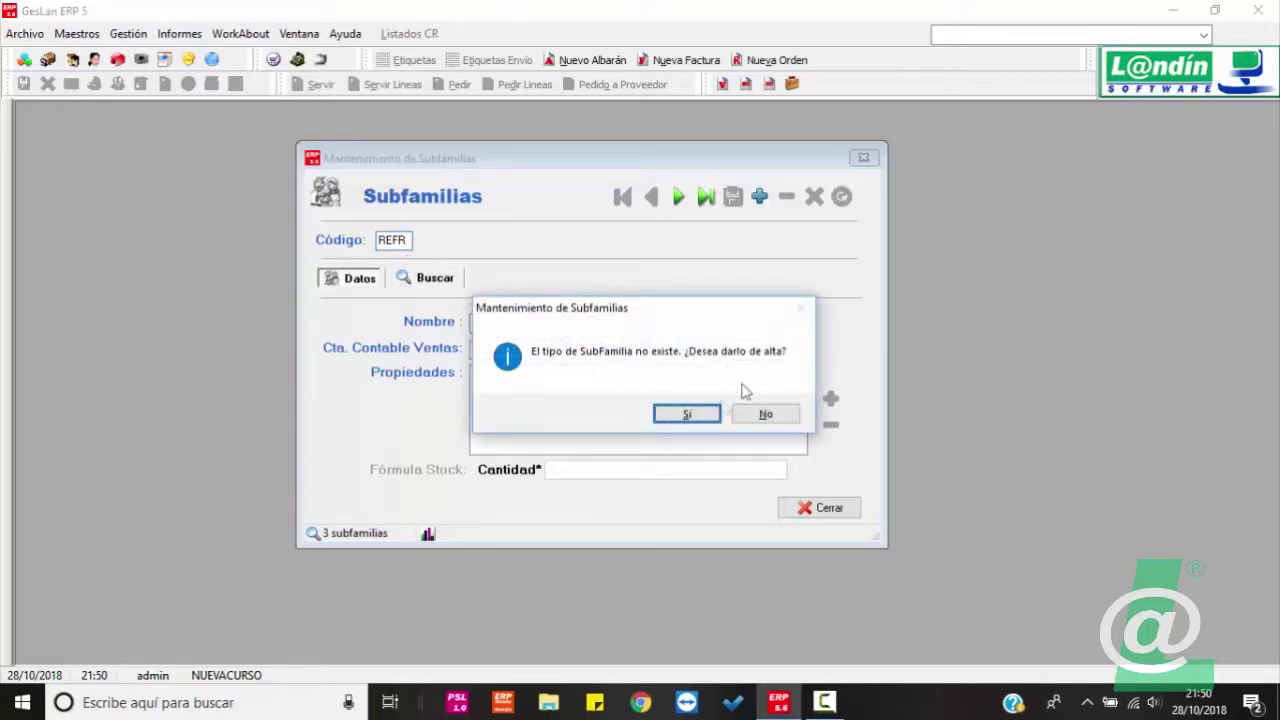
pyautogui.click(707, 416)
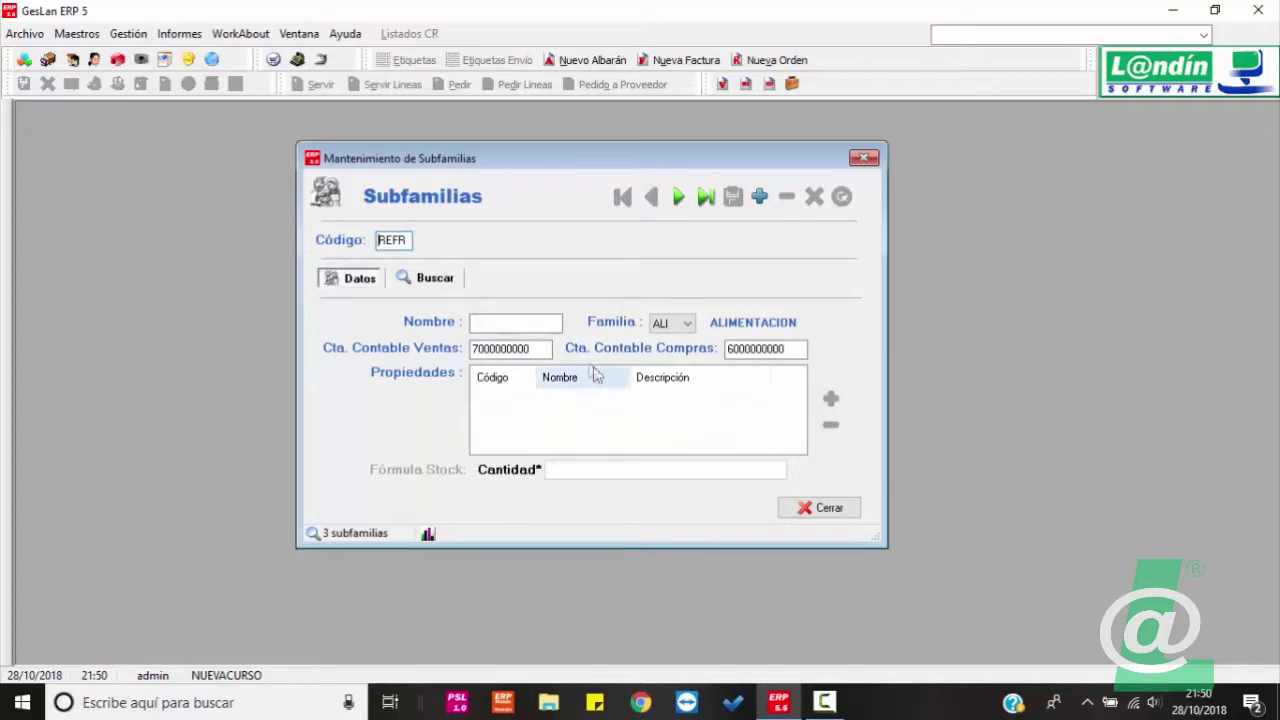
# Name the REFR subfamily REFRESCOS and assign it to the BEB (BEBIDAS) family.
pyautogui.click(486, 322)
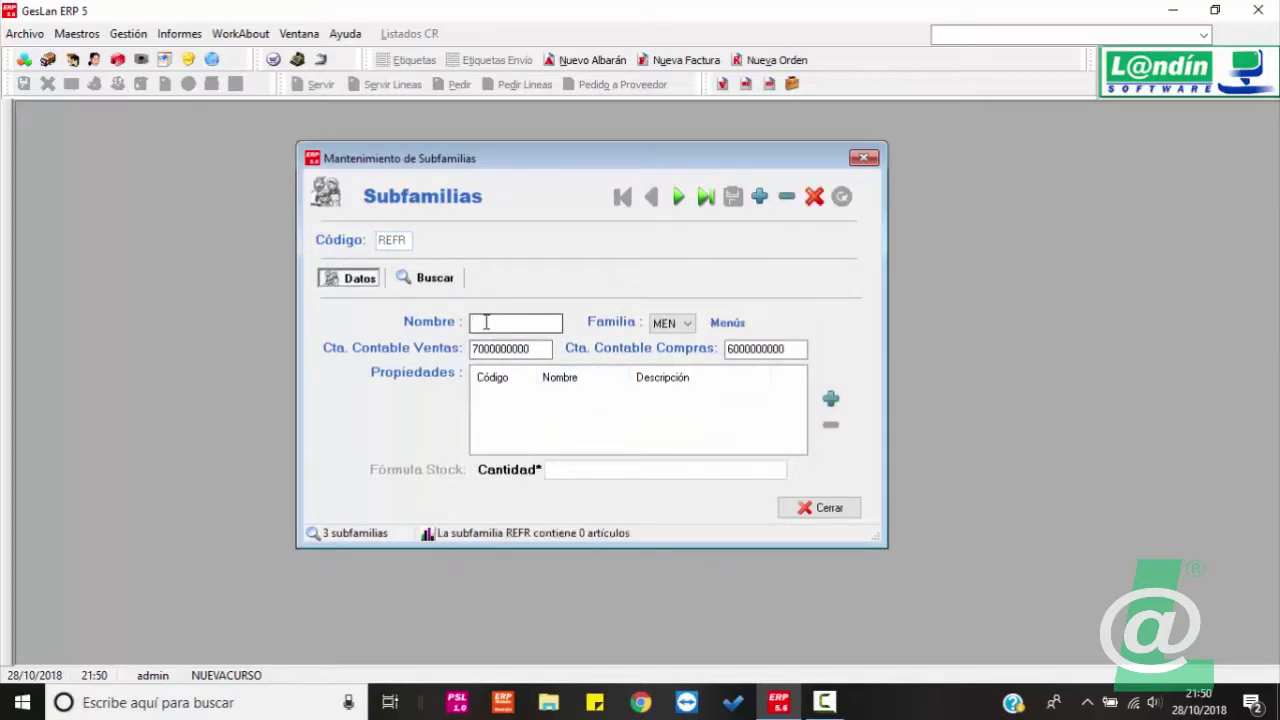
pyautogui.write('REFRESCOS')
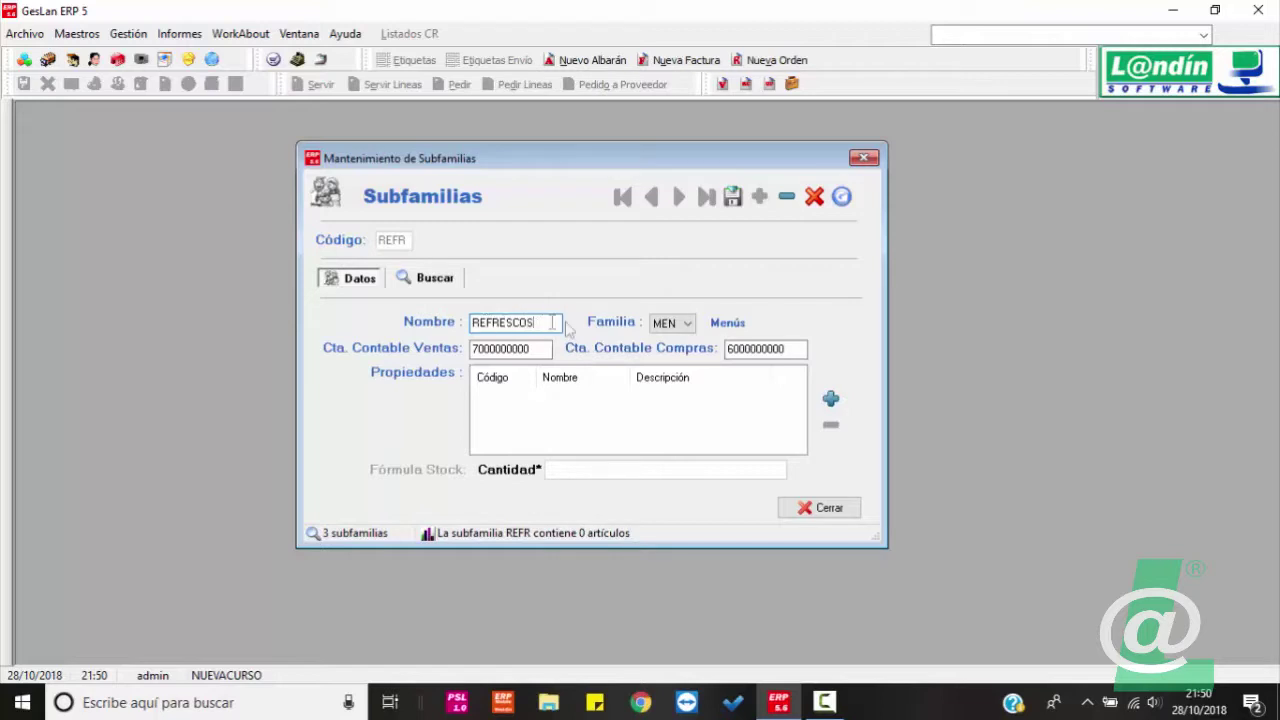
pyautogui.click(679, 323)
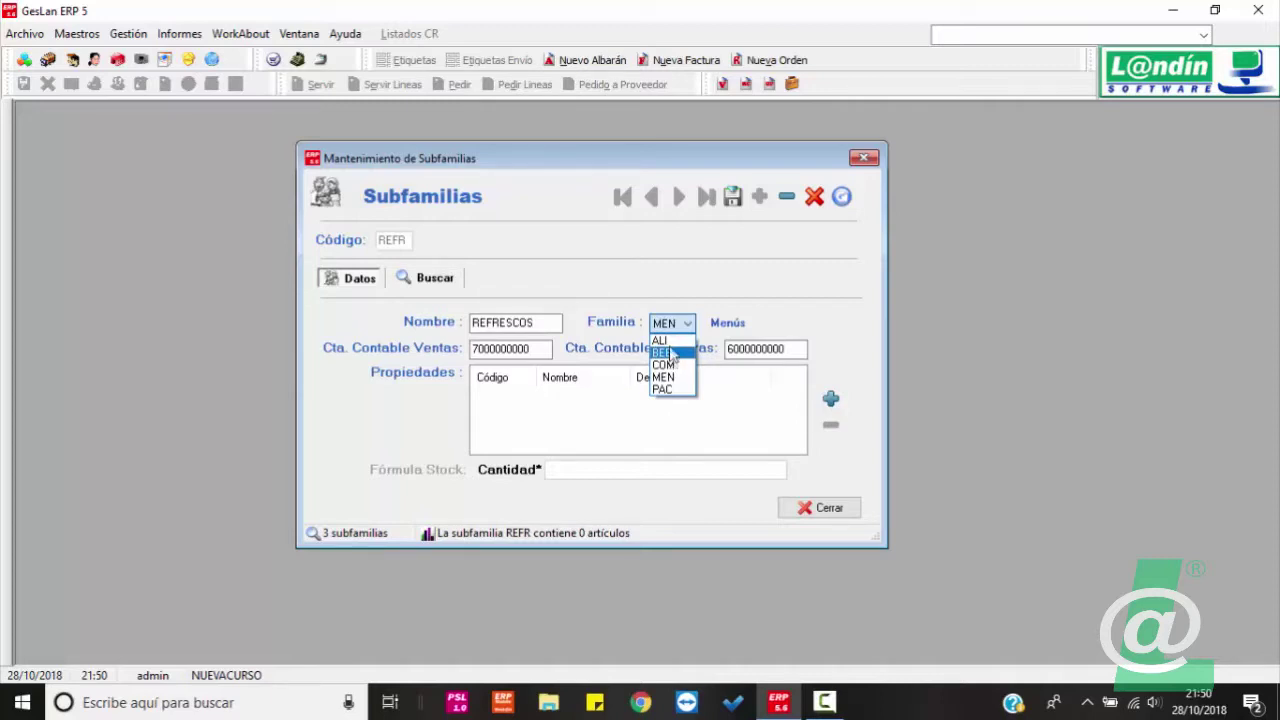
pyautogui.click(671, 330)
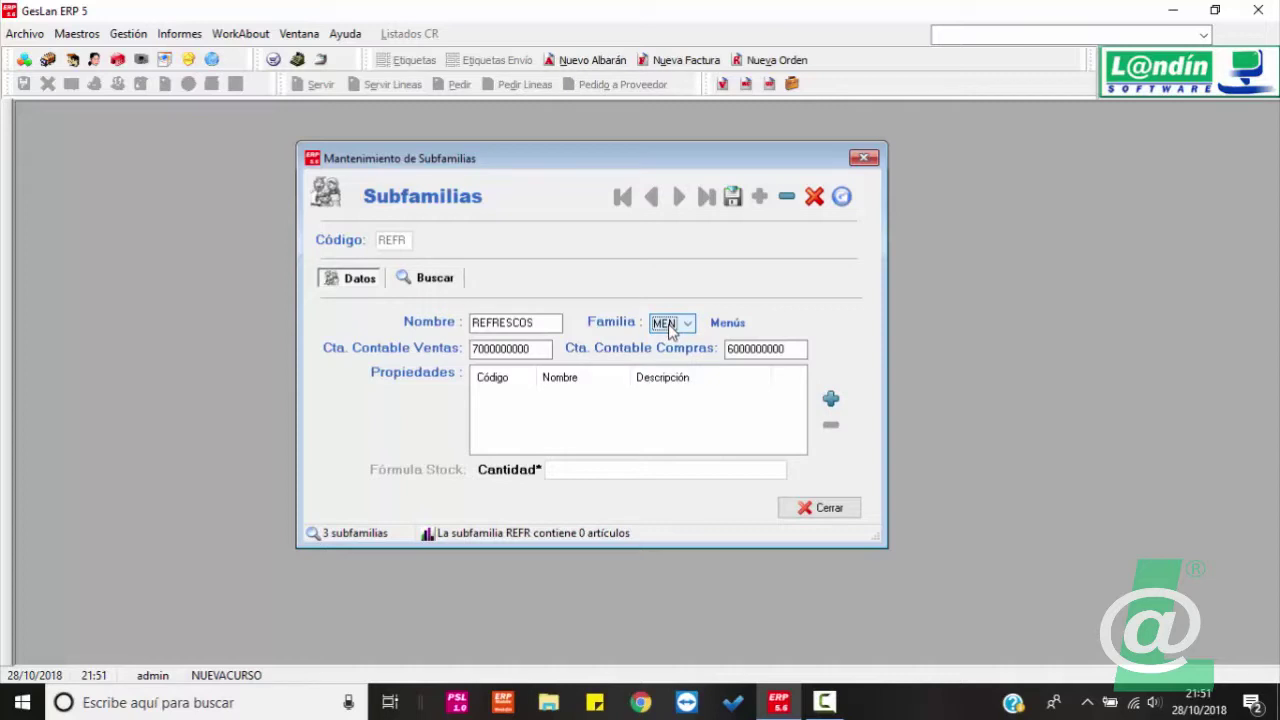
pyautogui.scroll(-1, 671, 331)
pyautogui.scroll(-1, 671, 331)
pyautogui.scroll(1, 671, 331)
pyautogui.scroll(-1, 671, 331)
pyautogui.scroll(1, 671, 331)
pyautogui.scroll(-1, 671, 331)
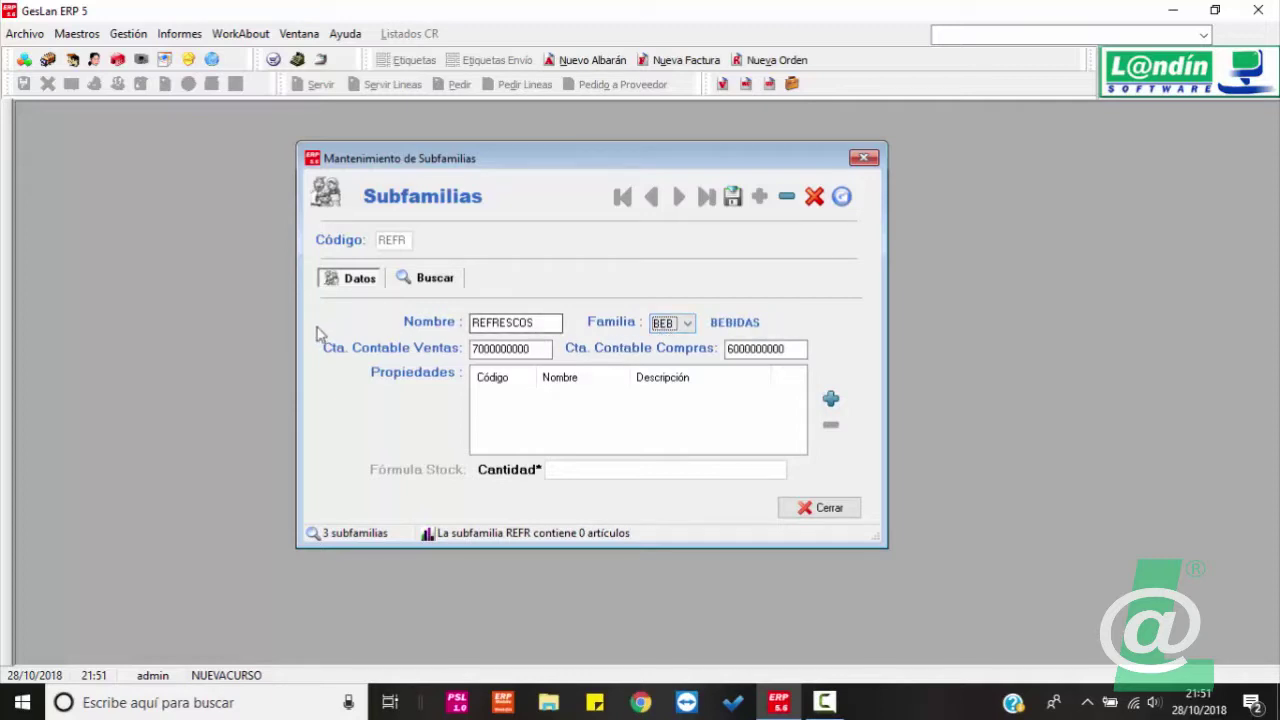
# Check the sales and purchase account fields of the REFRESCOS subfamily and save it.
pyautogui.click(490, 352)
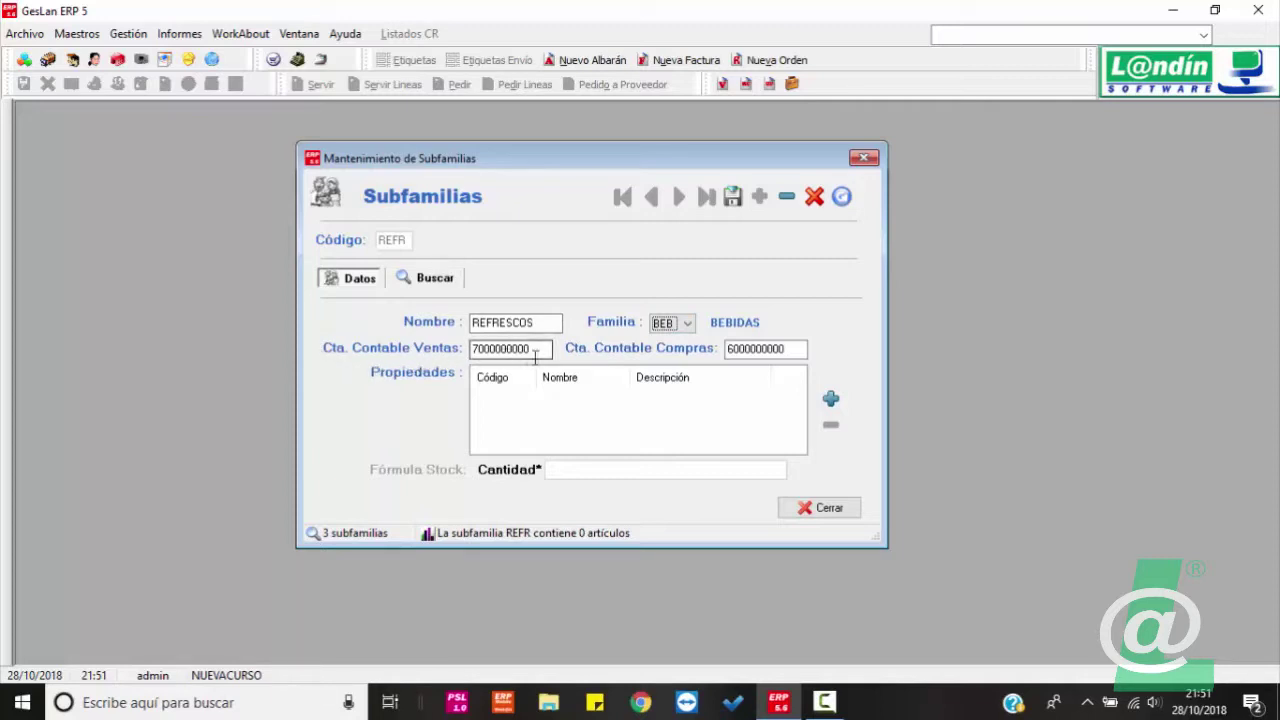
pyautogui.click(731, 352)
pyautogui.click(735, 201)
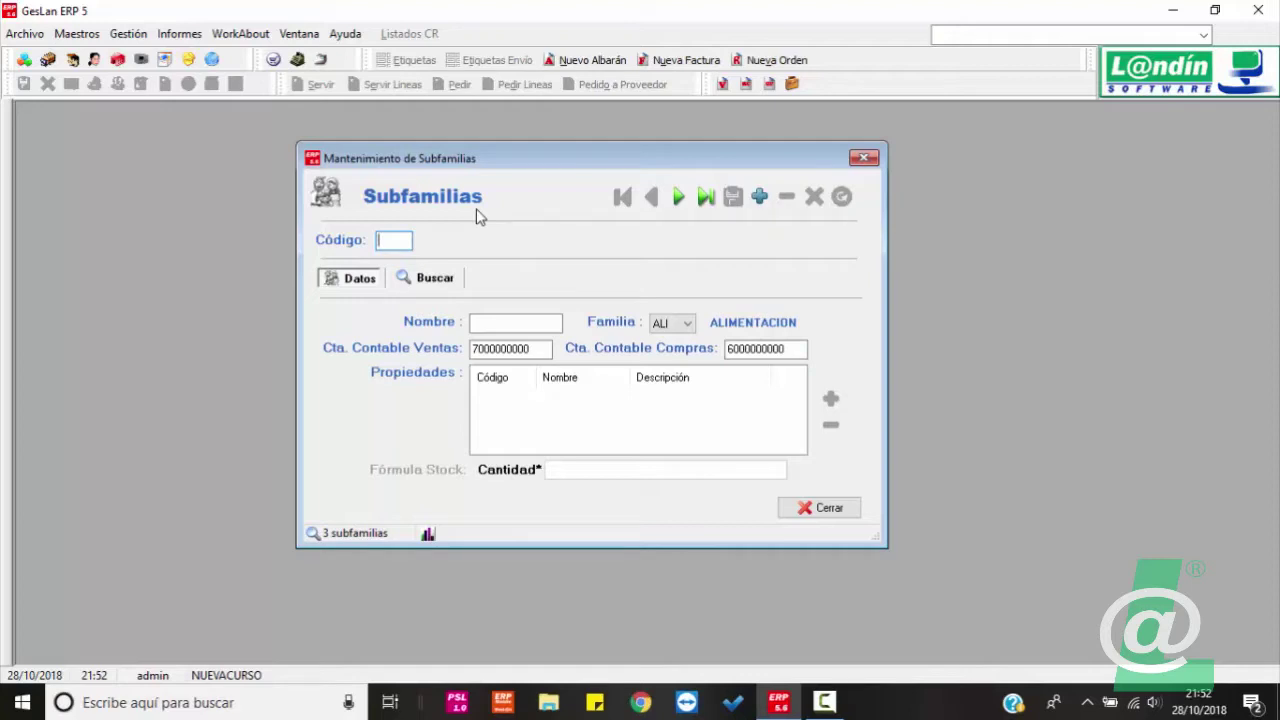
# Register another subfamily with the code LACT and name it LACTEOS.
pyautogui.write('LACT')
pyautogui.click(502, 320)
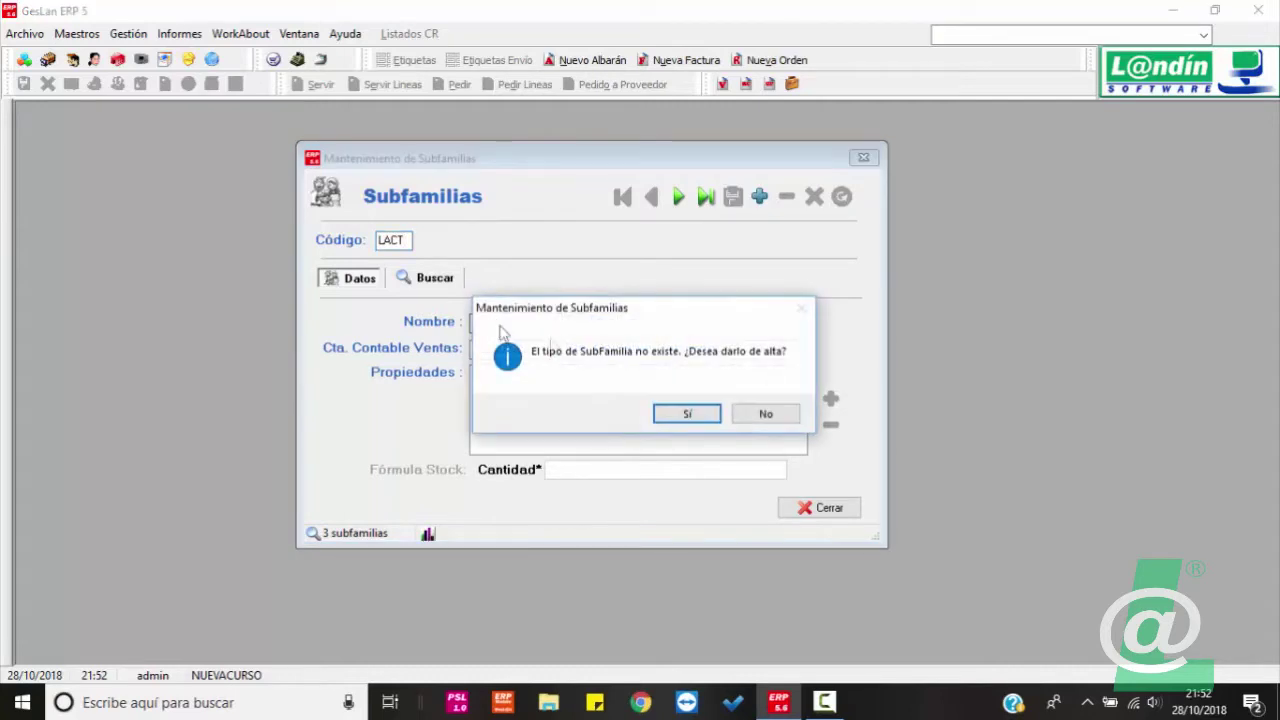
pyautogui.click(687, 414)
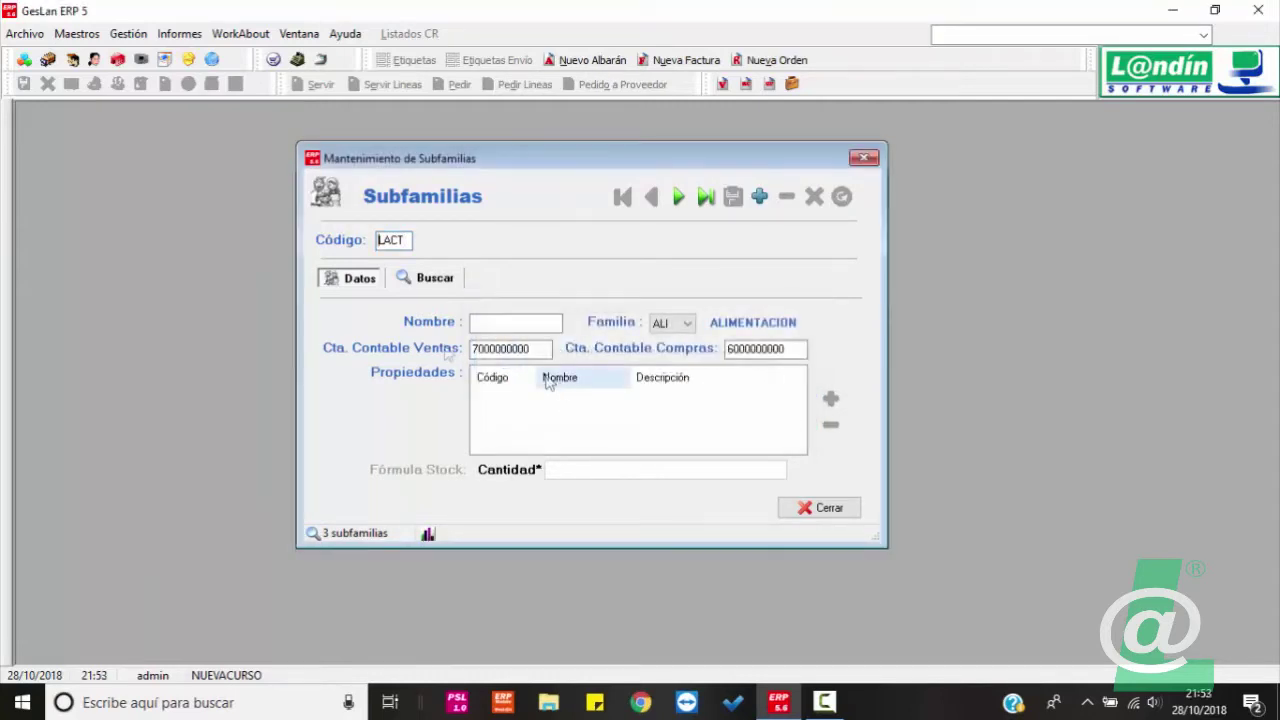
pyautogui.click(482, 318)
pyautogui.write('LACTEOS')
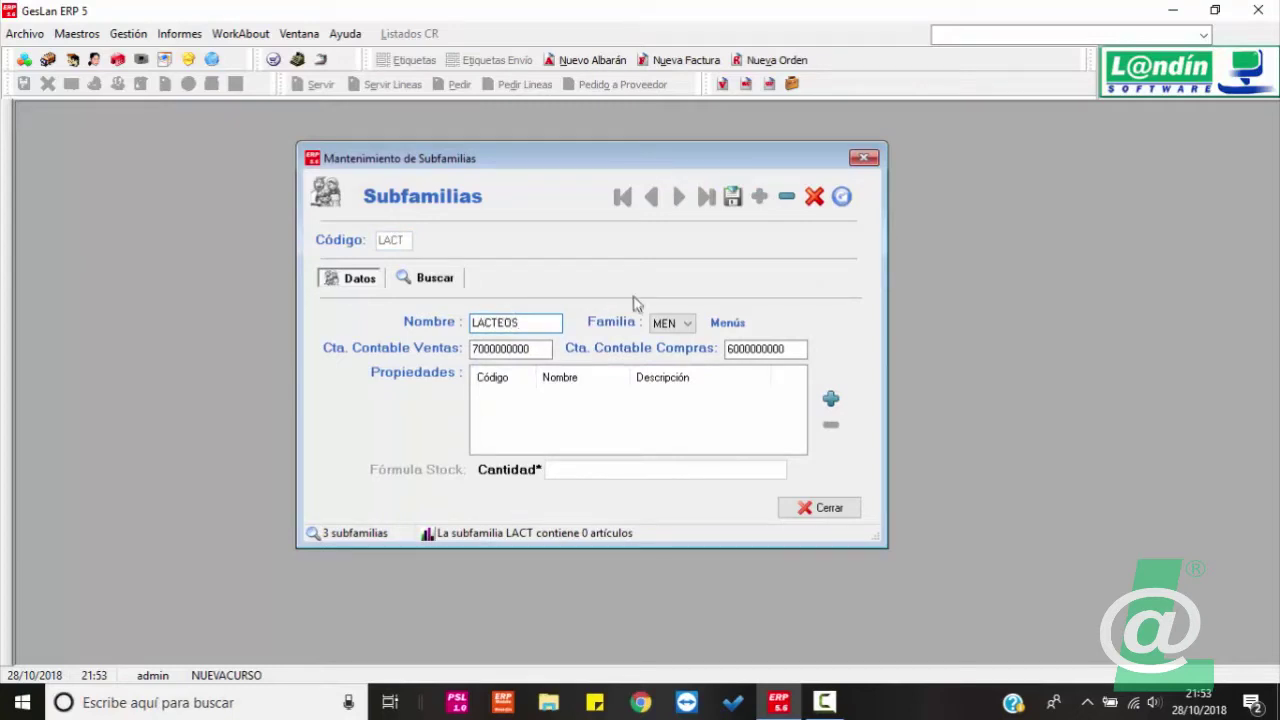
# Save the LACTEOS subfamily under the BEB (BEBIDAS) family and show the subfamily list.
pyautogui.click(674, 324)
pyautogui.click(672, 353)
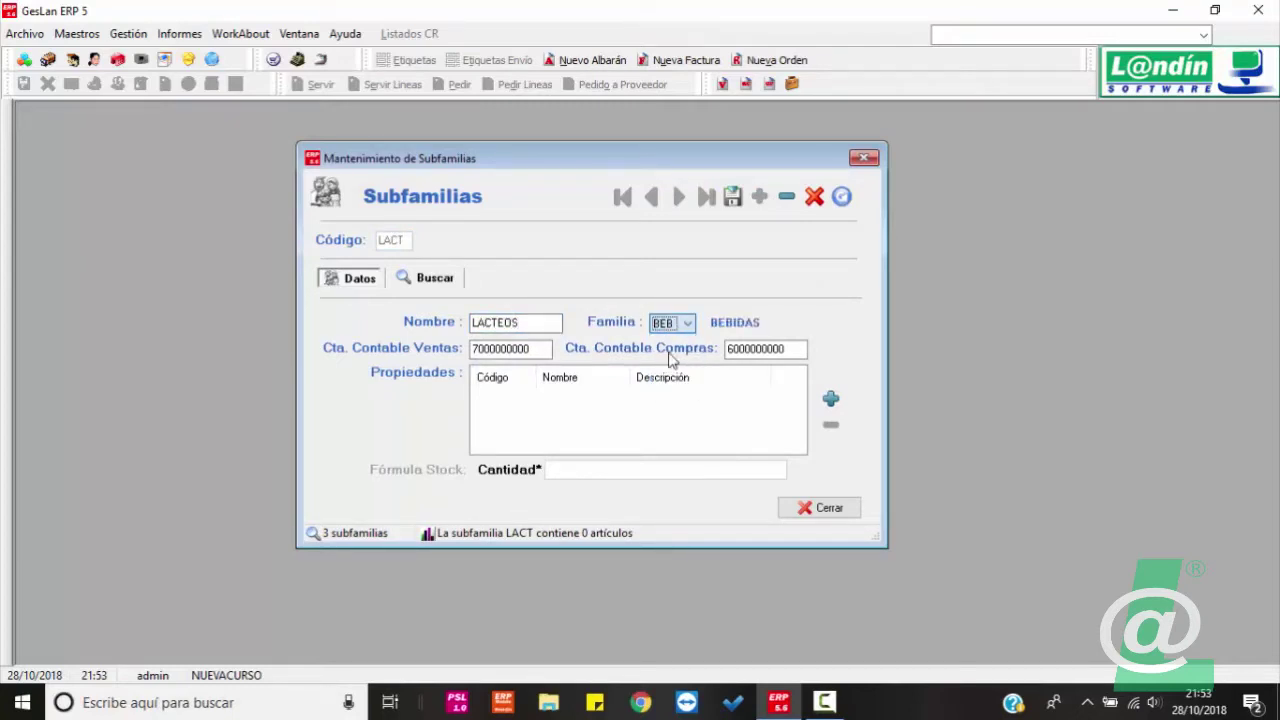
pyautogui.click(733, 197)
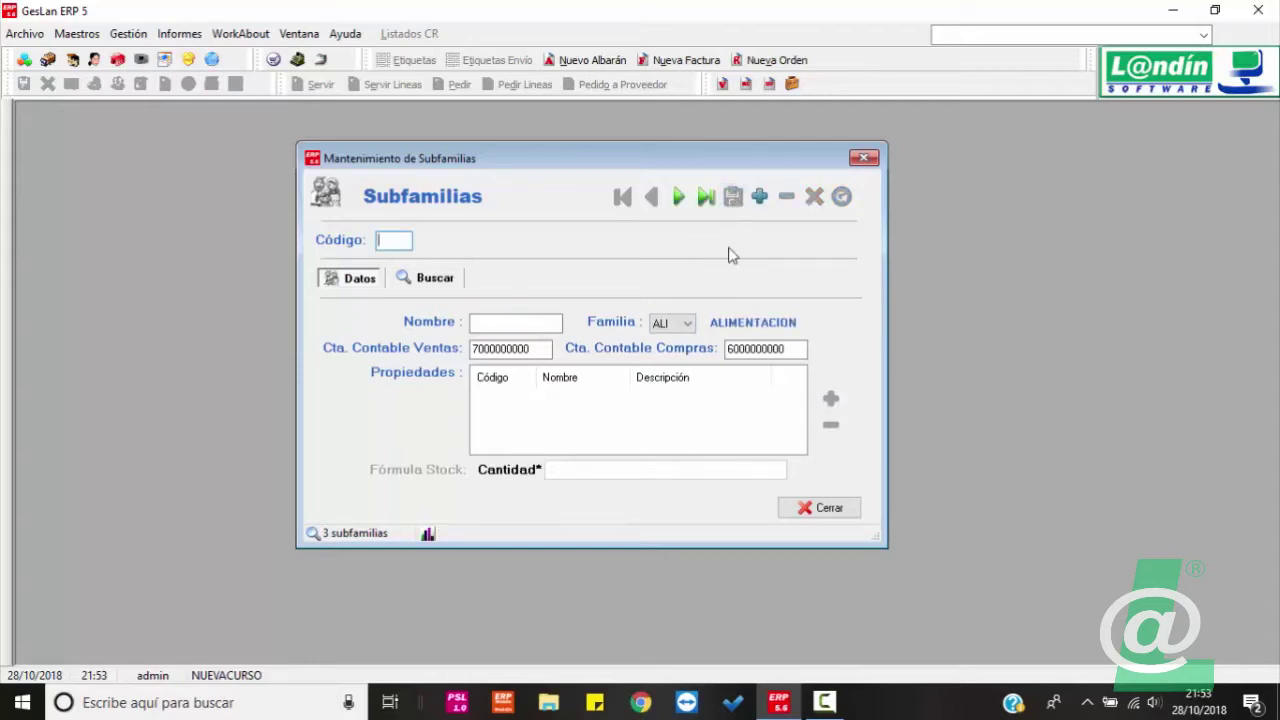
pyautogui.click(436, 282)
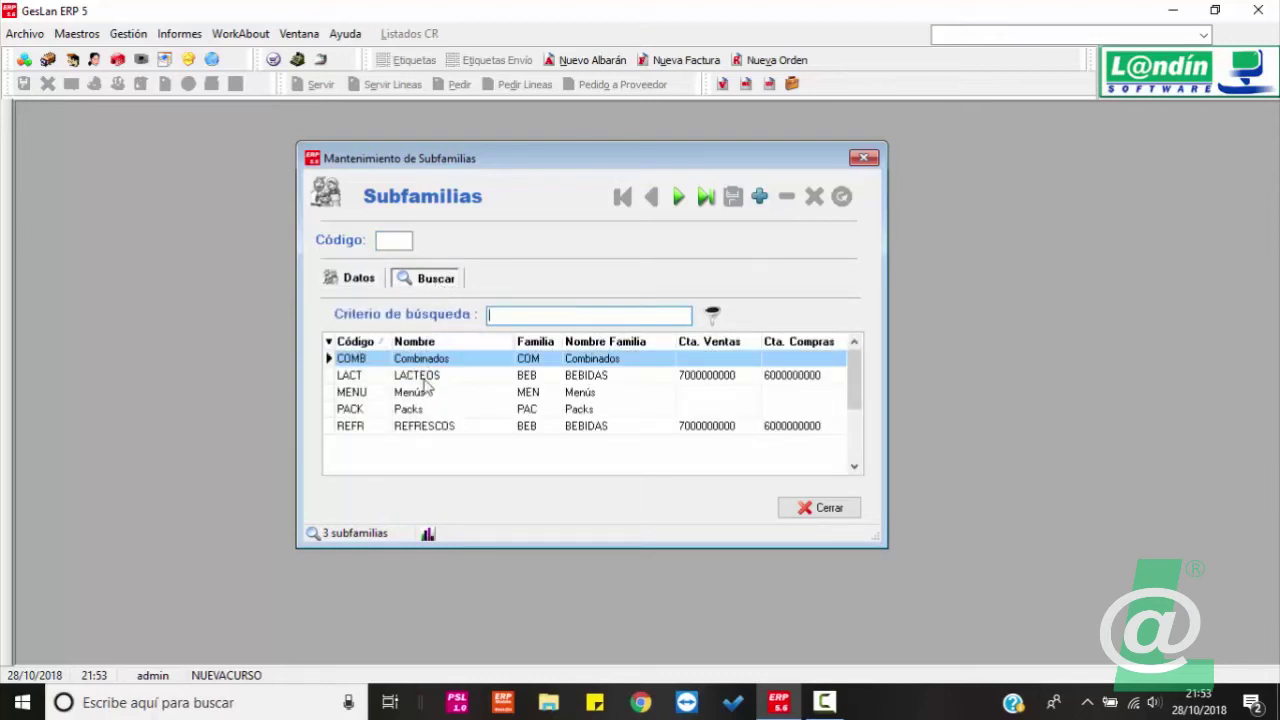
# Register a further subfamily with the code CARN and name it CARNE.
pyautogui.click(395, 240)
pyautogui.write('CARN')
pyautogui.click(341, 281)
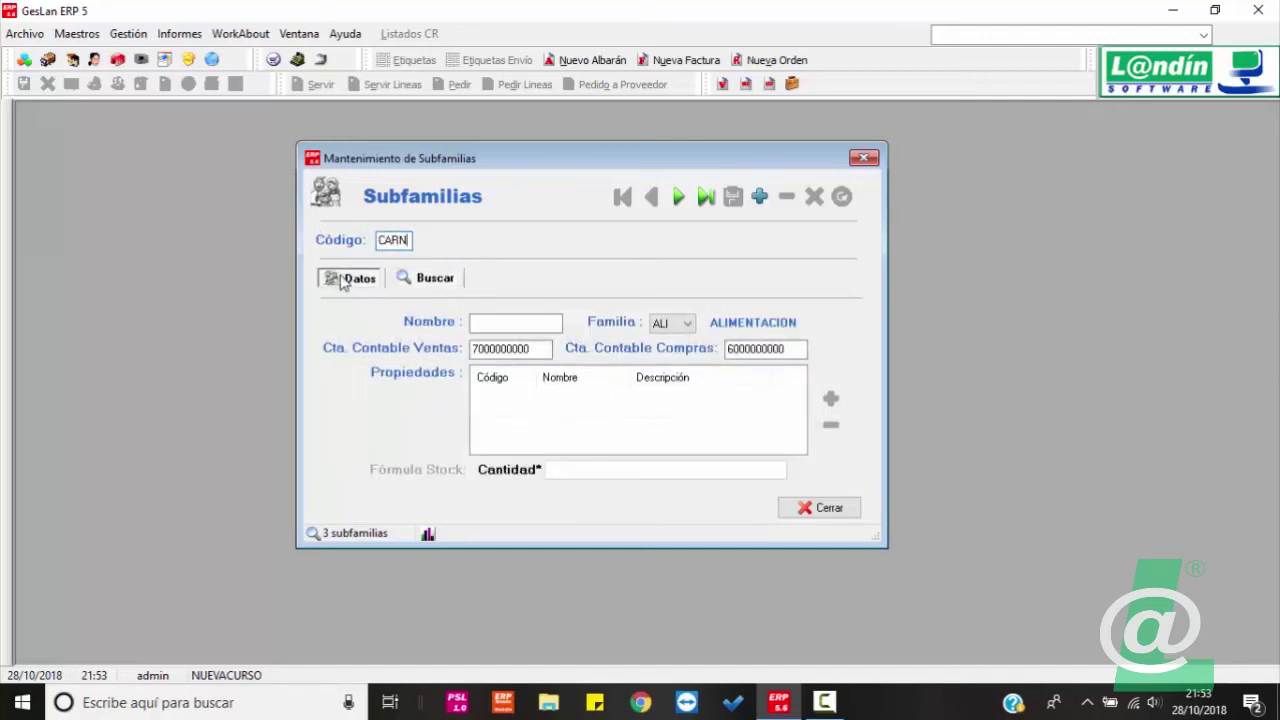
pyautogui.click(506, 326)
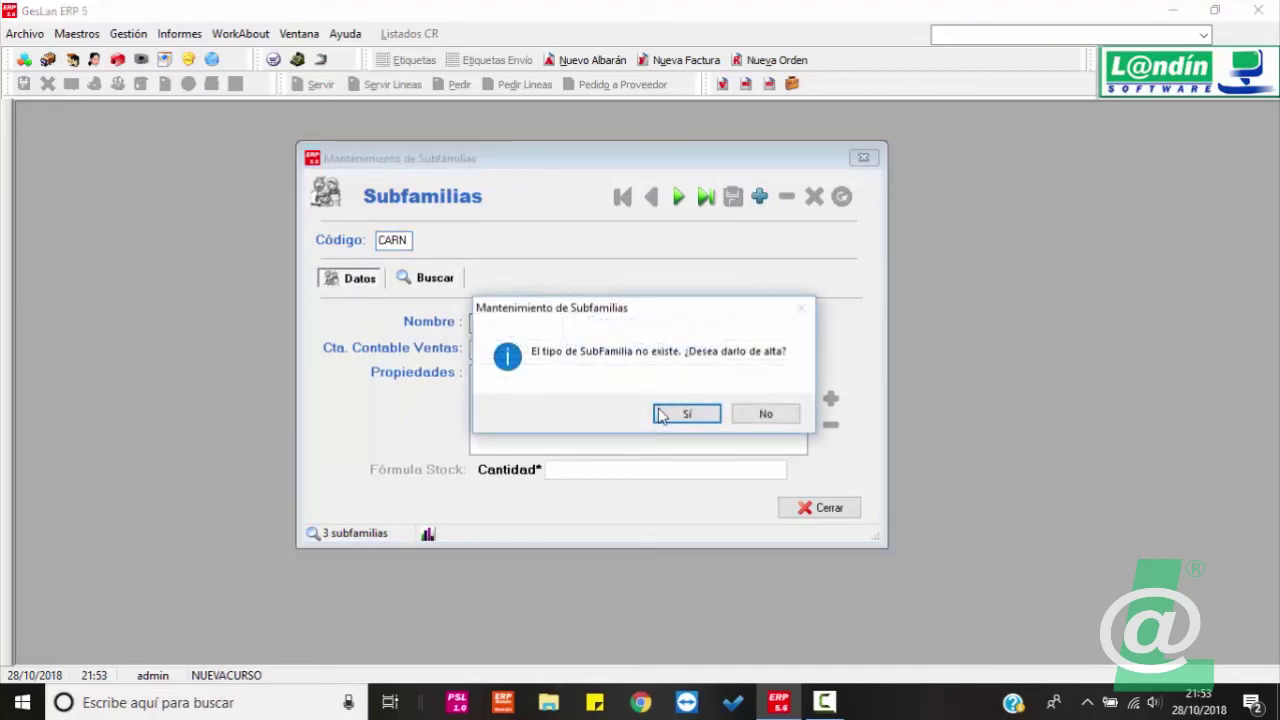
pyautogui.click(664, 414)
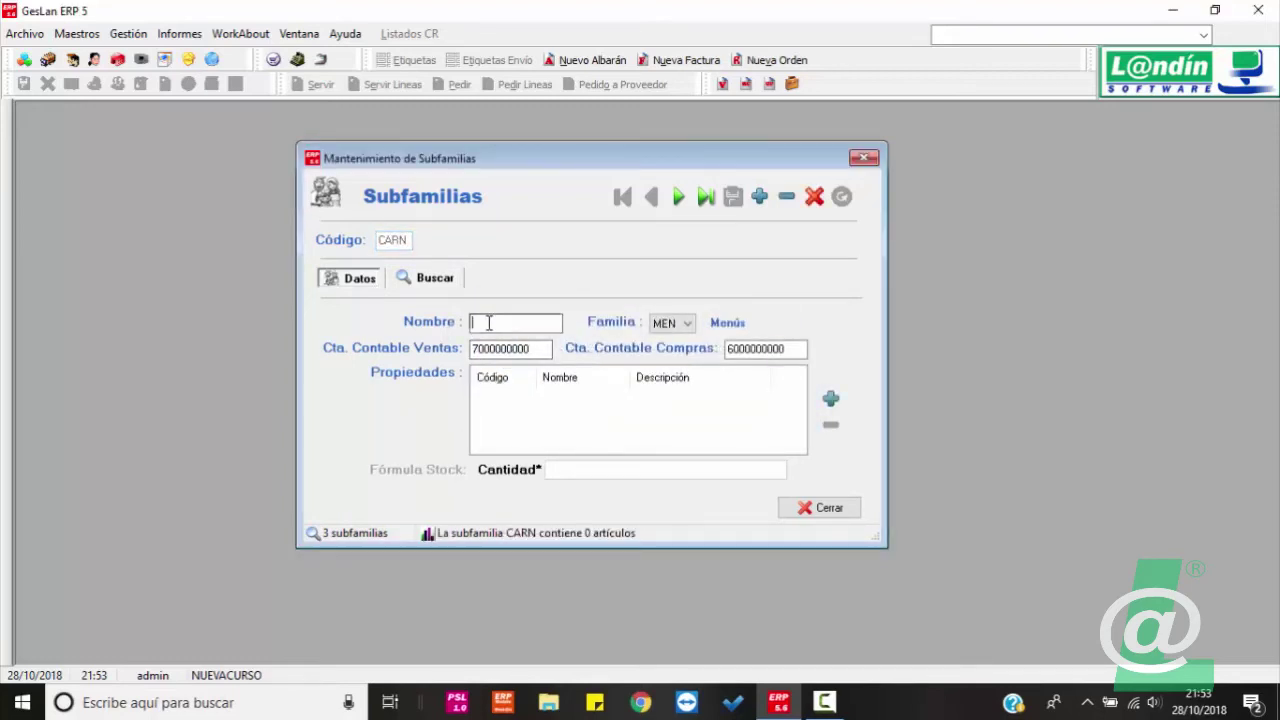
pyautogui.write('CARNE')
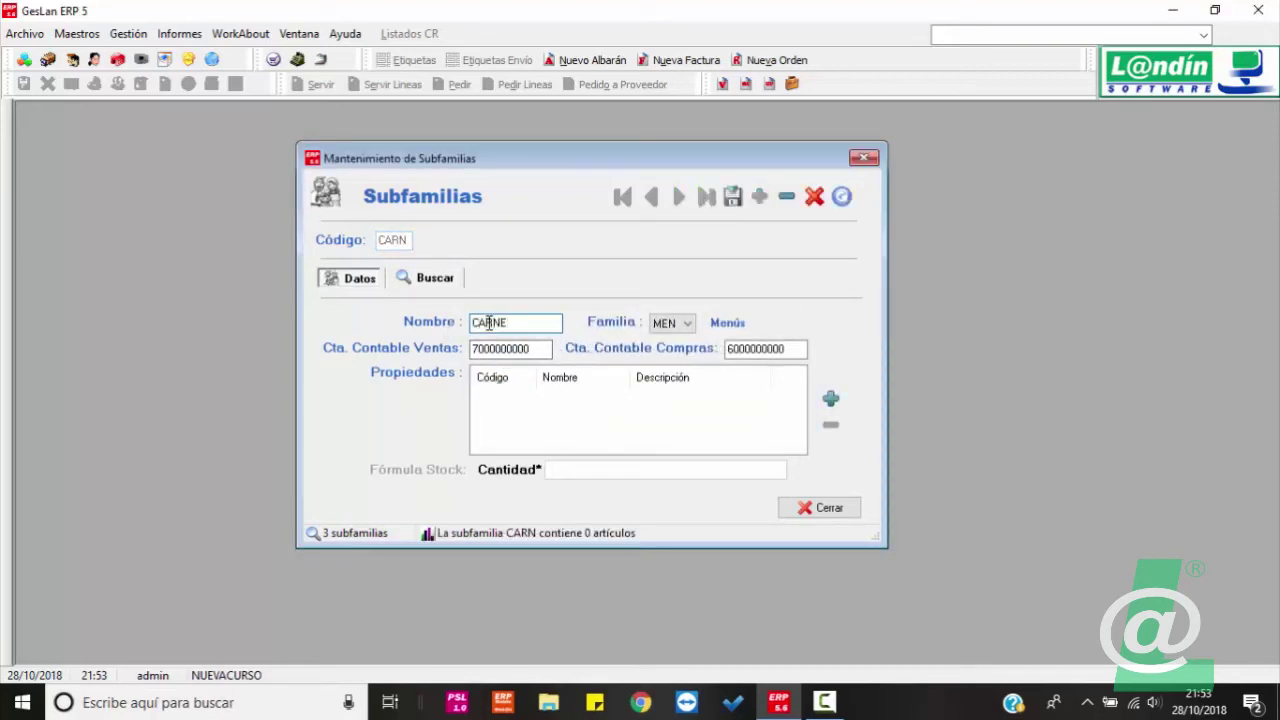
# Save the CARNE subfamily under the ALI (ALIMENTACION) family and close the Subfamilias maintenance.
pyautogui.click(687, 323)
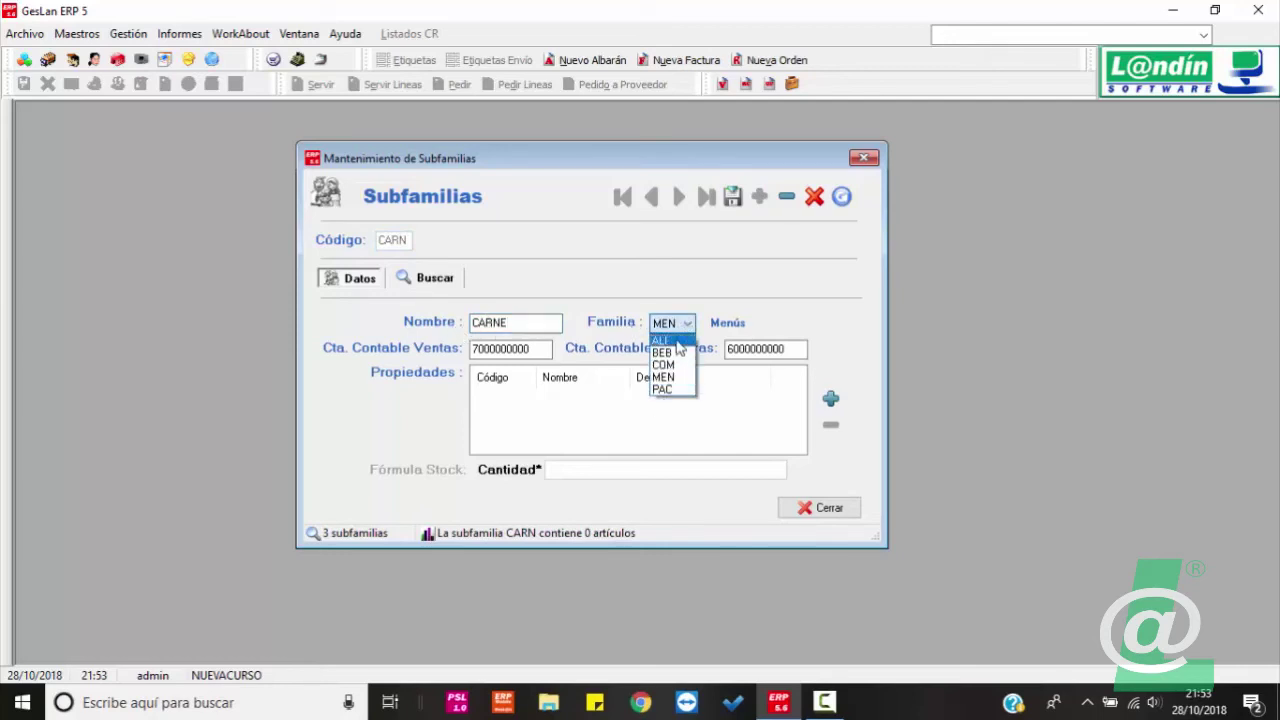
pyautogui.click(678, 341)
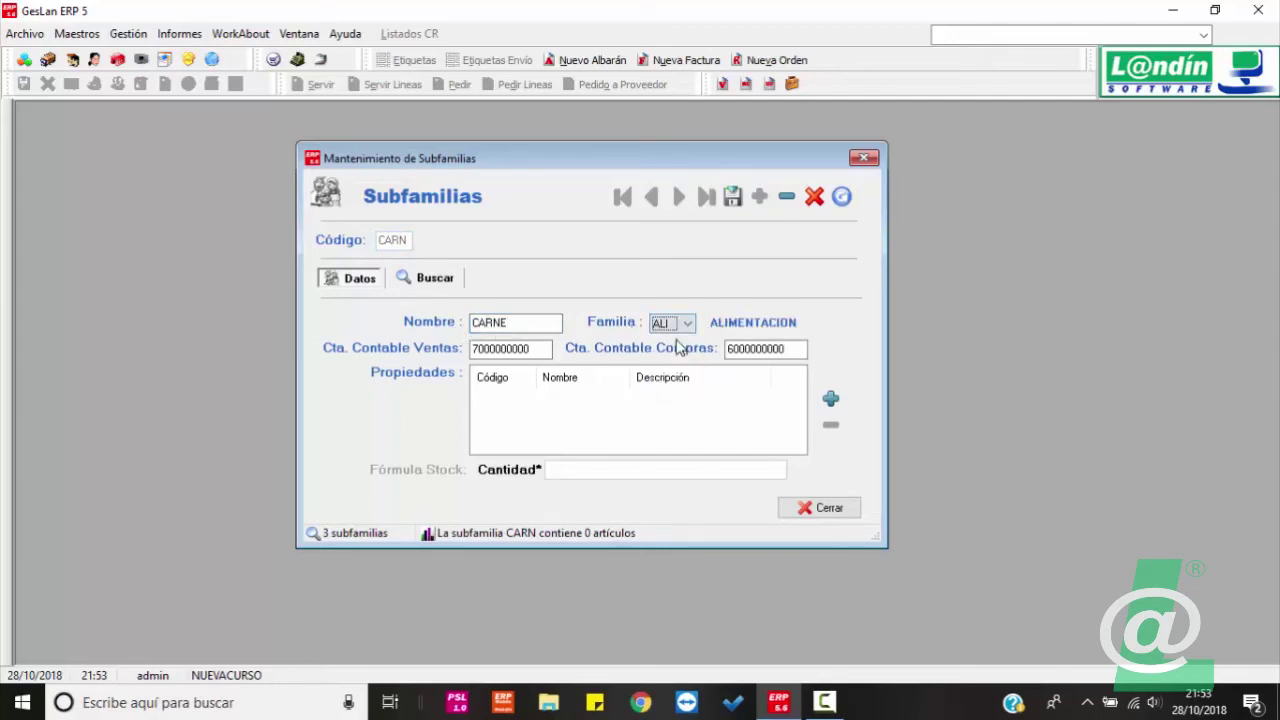
pyautogui.click(735, 198)
pyautogui.click(862, 158)
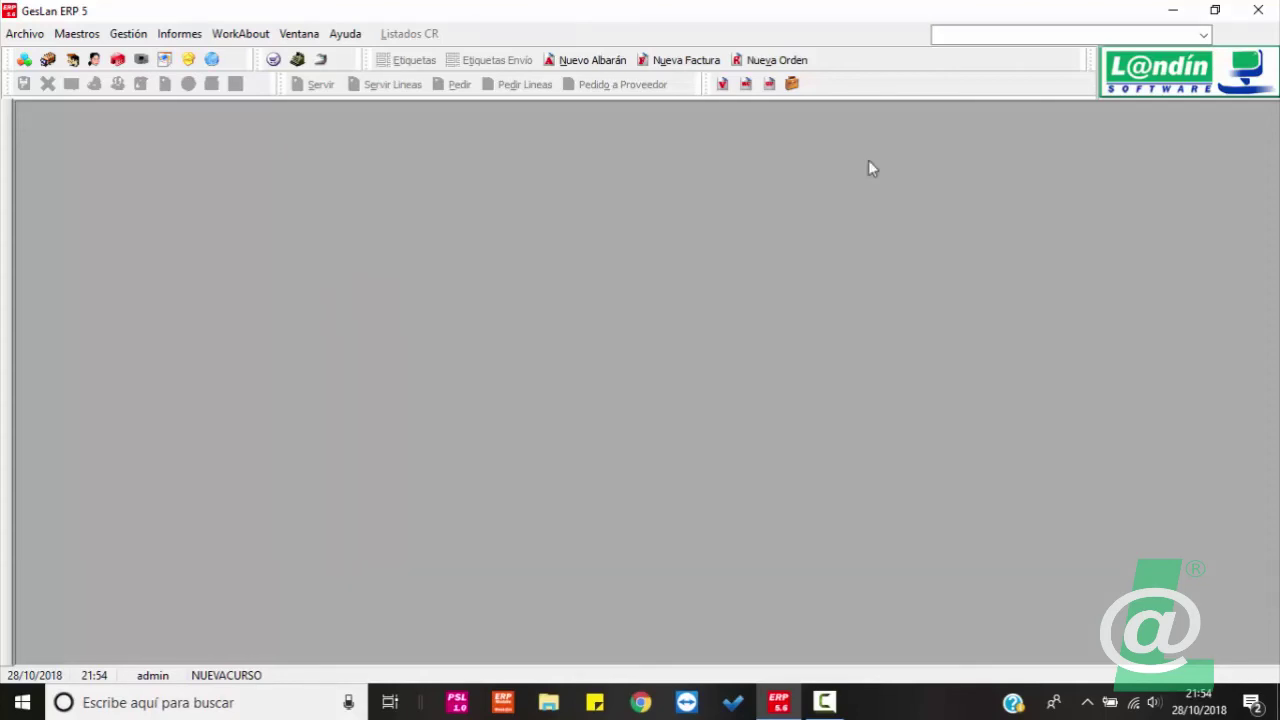